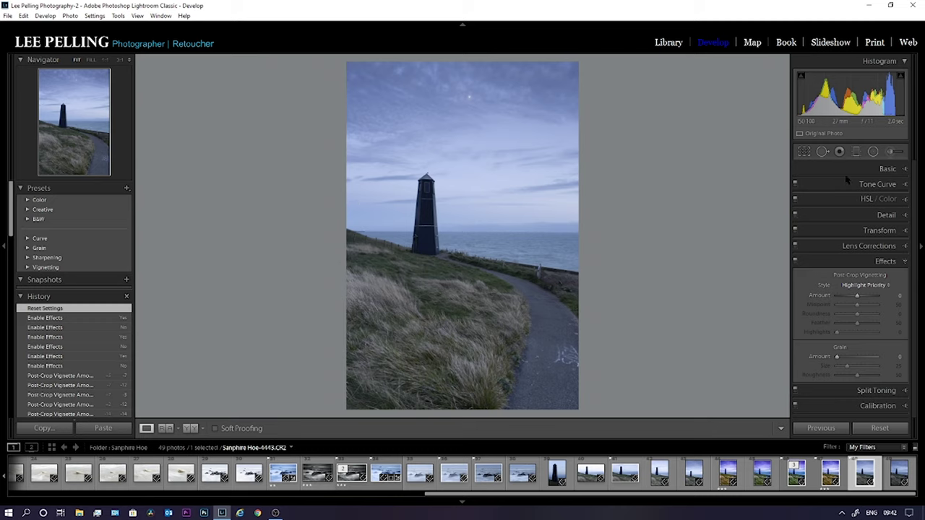
- Try Auto white balance, revert to As Shot, and briefly zoom in on the tower
click(888, 168)
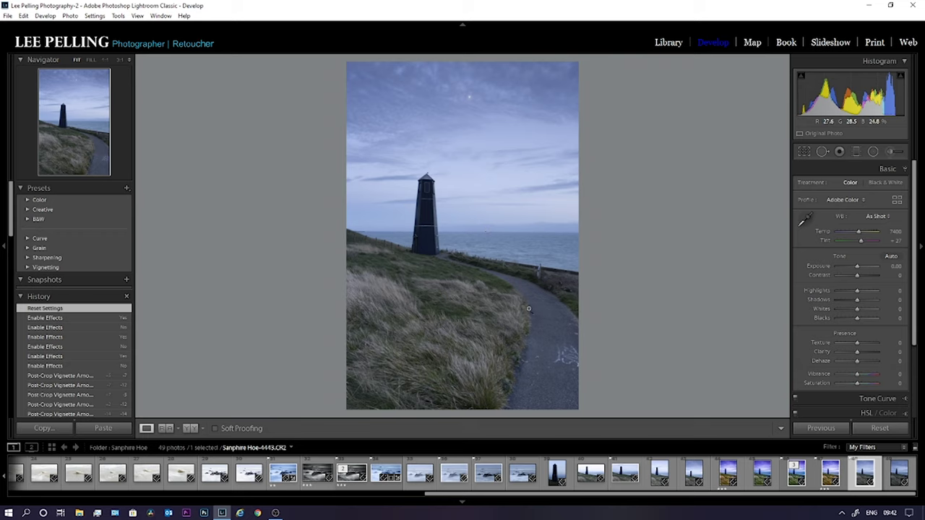
click(878, 217)
click(843, 238)
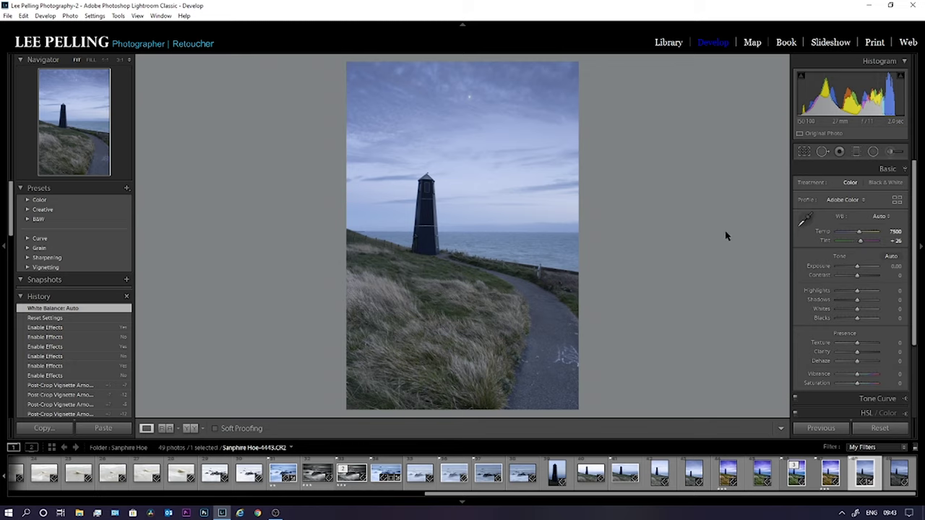
click(877, 217)
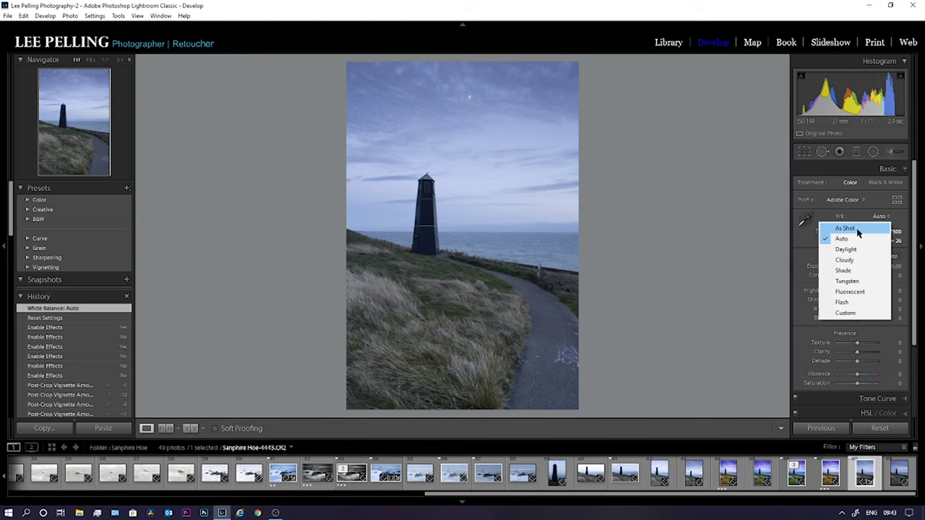
click(846, 230)
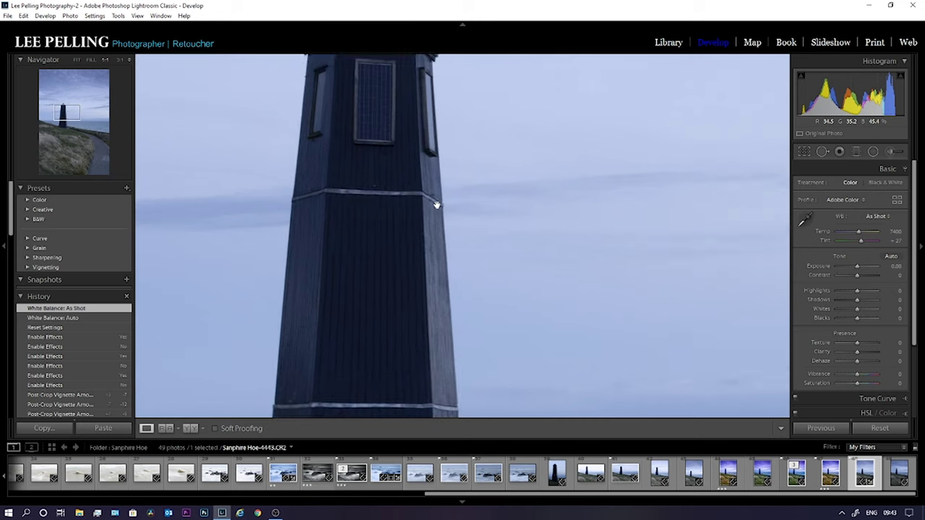
click(436, 202)
click(472, 281)
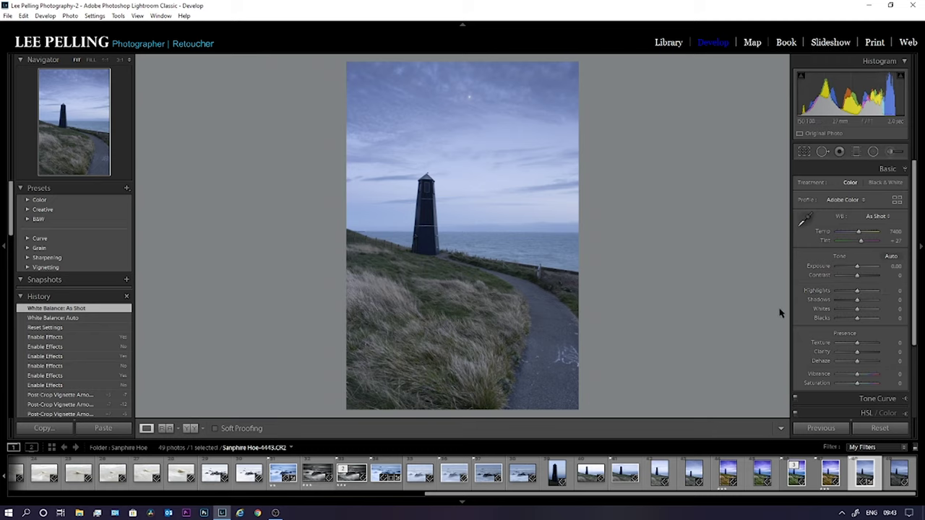
- Set Shadows to +64, Whites to +62 and Blacks to -62, watching the clipping preview
drag(859, 305, 870, 302)
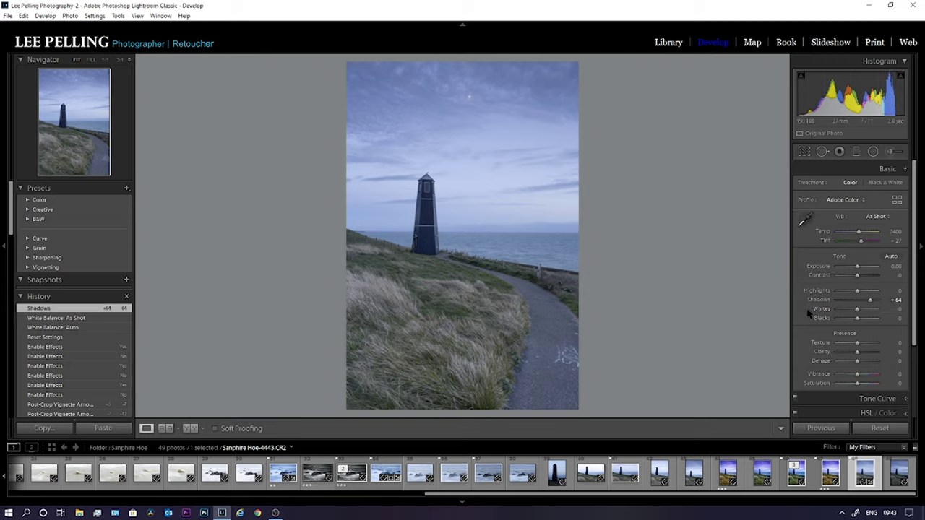
key(alt)
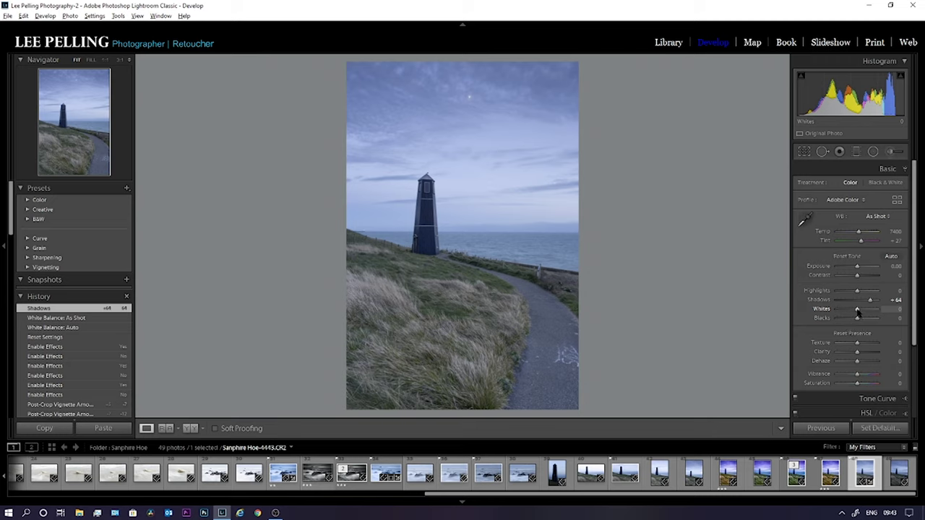
drag(858, 311, 871, 311)
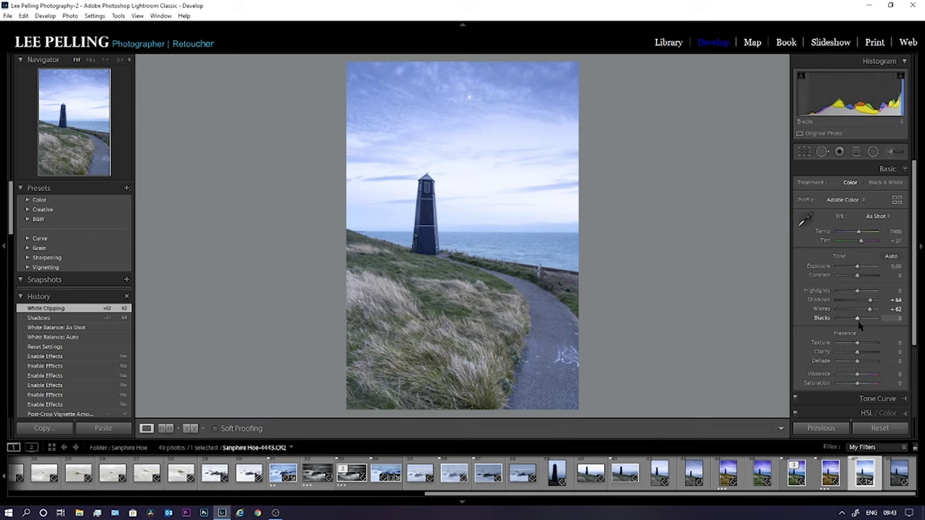
key(alt)
drag(857, 319, 846, 319)
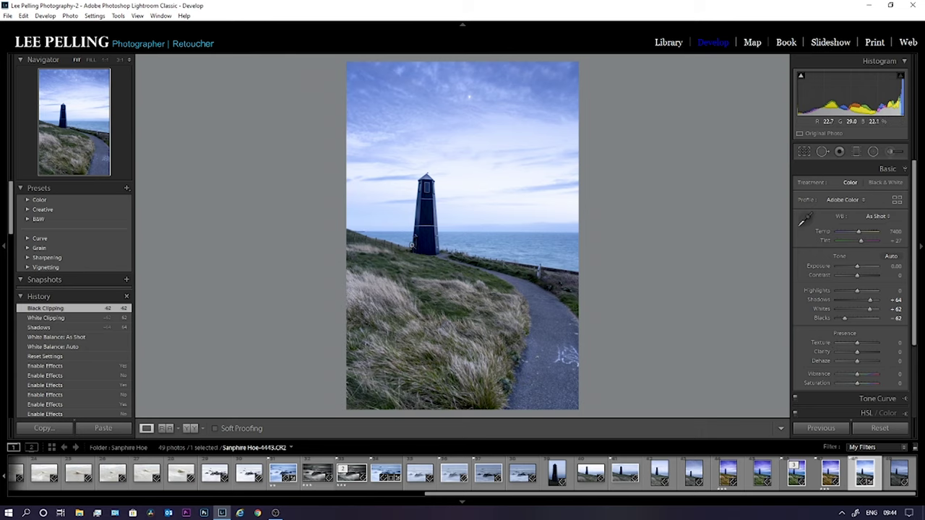
- Inspect the grass up close, return to Fit, and load the Adjustment Brush with Texture 100
click(440, 317)
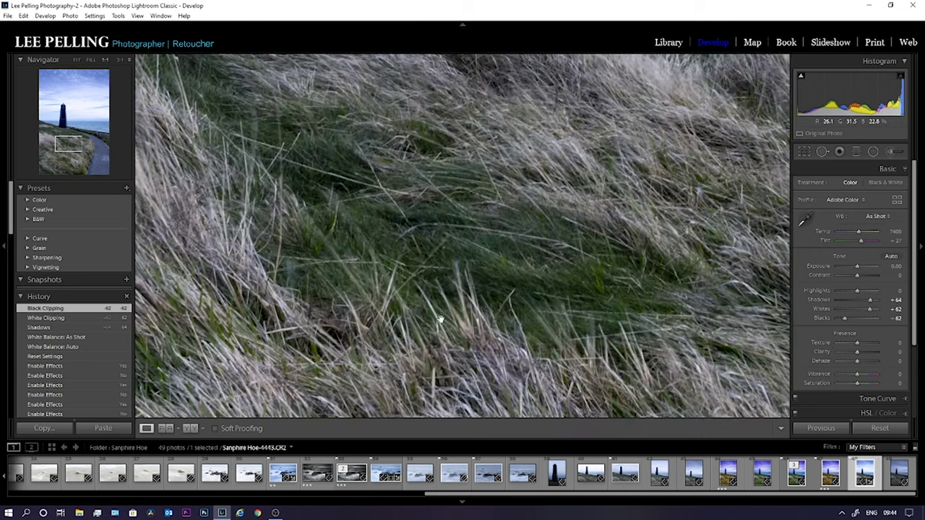
key(ctrl+minus)
click(450, 292)
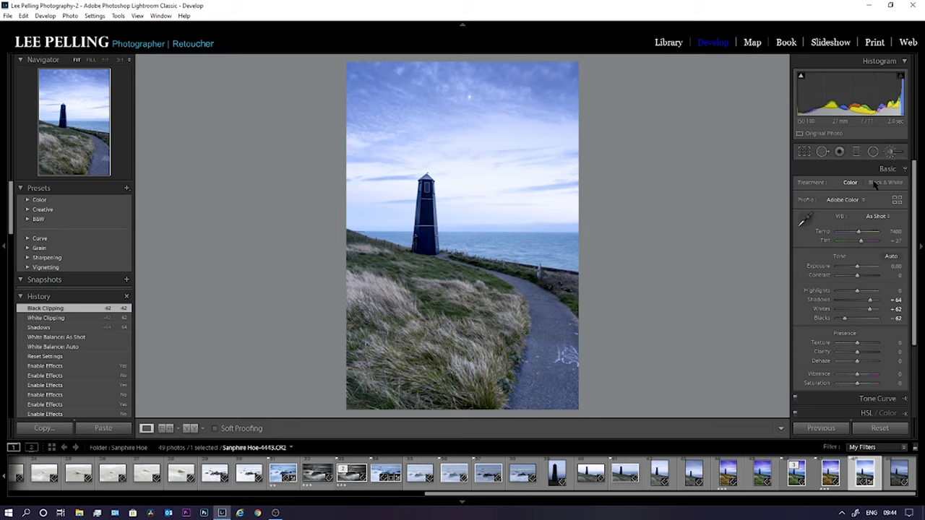
click(890, 153)
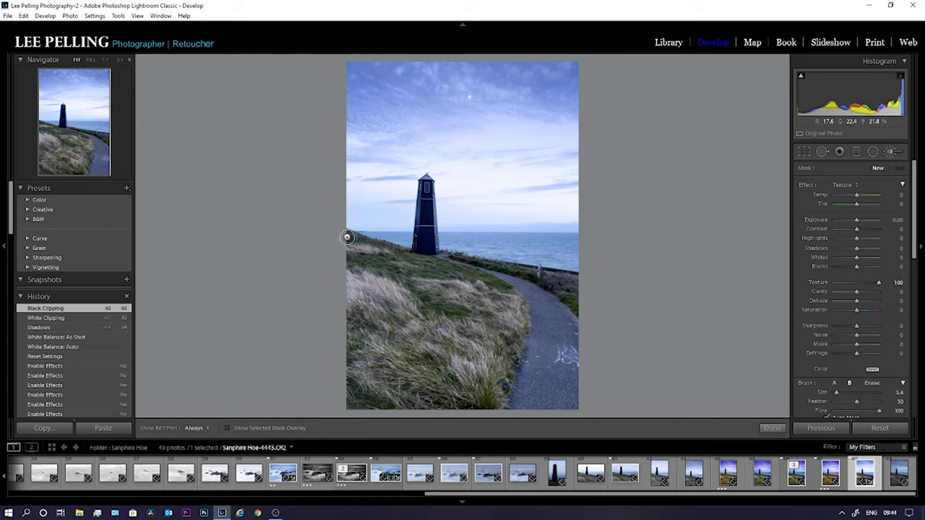
- Paint texture over the foreground grass, checking and extending coverage with the mask overlay
key(h)
mouse_move(417, 336)
mouse_down()
mouse_move(401, 287)
mouse_move(392, 336)
mouse_move(376, 321)
mouse_up()
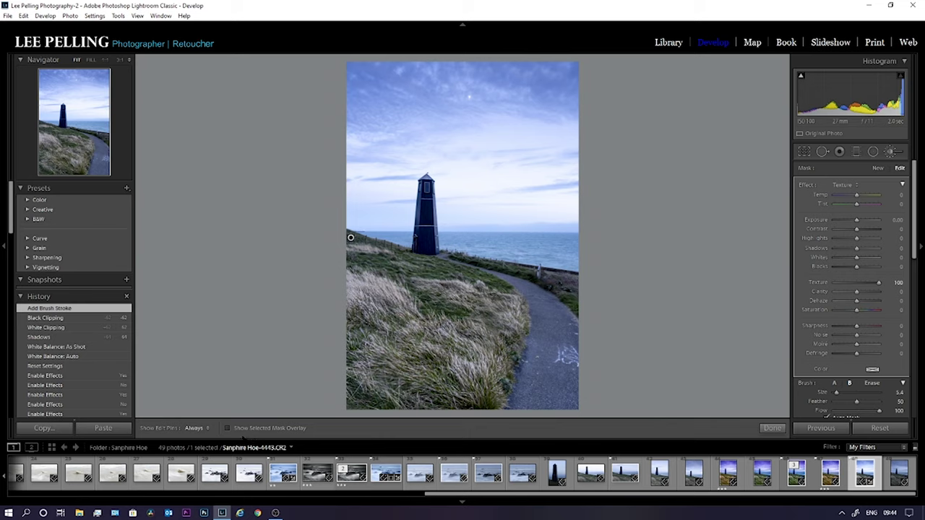
click(229, 429)
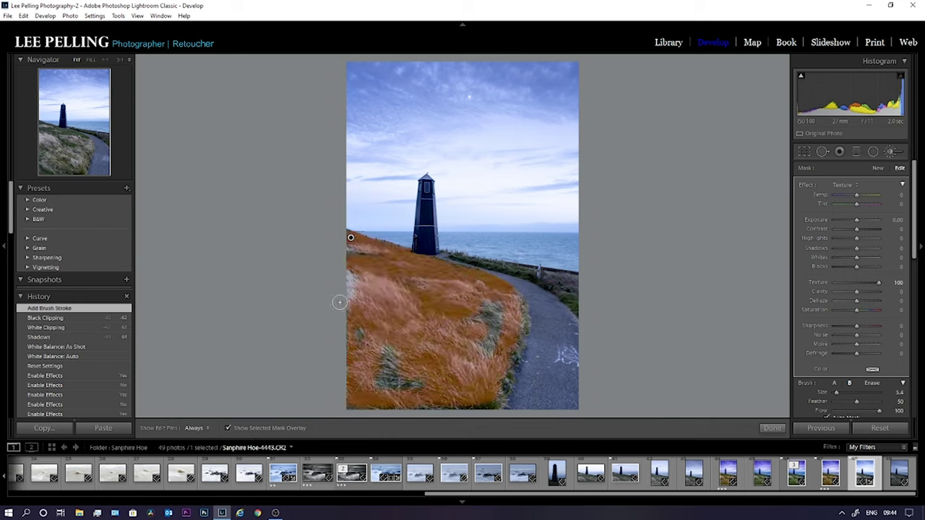
key(h)
mouse_move(353, 298)
mouse_down()
mouse_move(375, 378)
mouse_move(384, 350)
mouse_move(394, 385)
mouse_move(421, 380)
mouse_move(358, 404)
mouse_move(487, 400)
mouse_move(511, 360)
mouse_move(514, 321)
mouse_move(503, 302)
mouse_move(489, 305)
mouse_move(498, 334)
mouse_move(491, 343)
mouse_move(489, 309)
mouse_move(465, 283)
mouse_move(361, 260)
mouse_move(352, 248)
mouse_move(430, 286)
mouse_move(466, 334)
mouse_move(475, 322)
mouse_move(473, 354)
mouse_move(414, 374)
mouse_move(429, 367)
mouse_move(477, 399)
mouse_up()
key(h)
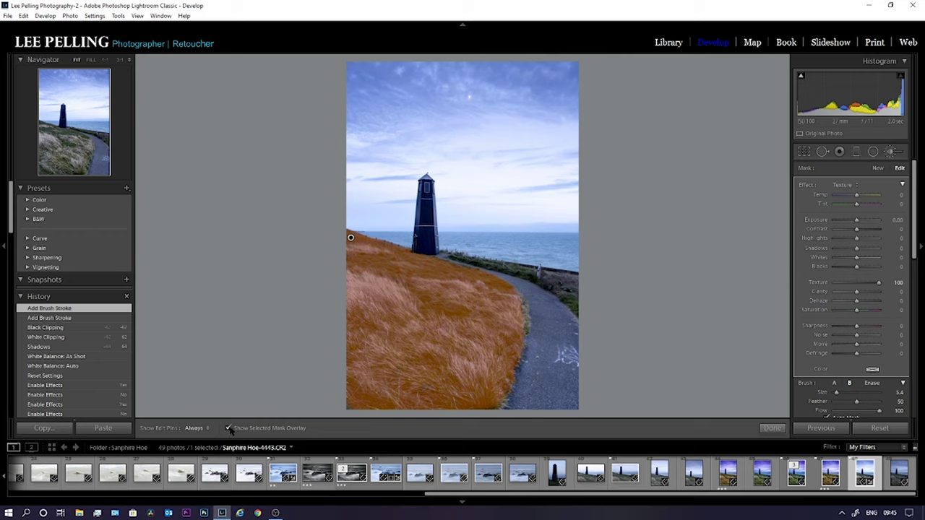
click(228, 428)
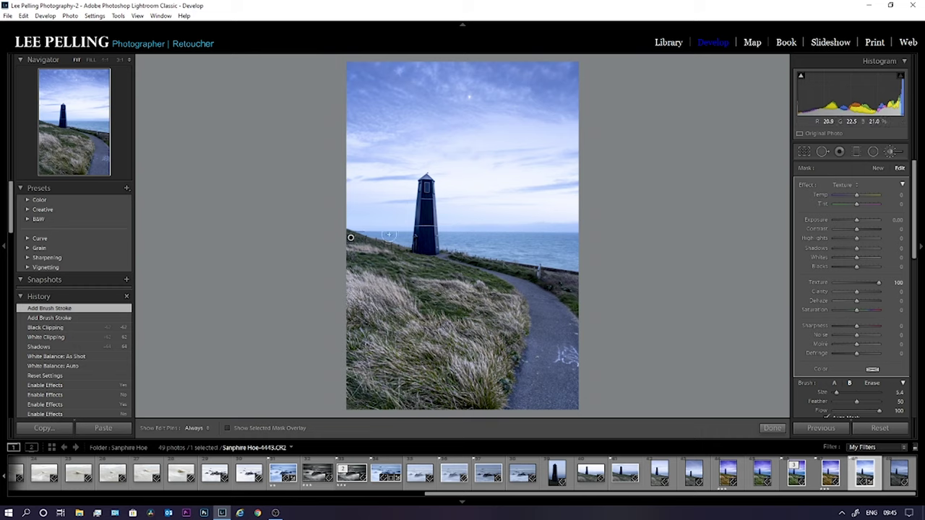
- Lower the brushed Texture amount to 17
mouse_move(879, 283)
mouse_down()
mouse_move(825, 288)
mouse_move(878, 290)
mouse_move(864, 291)
mouse_up()
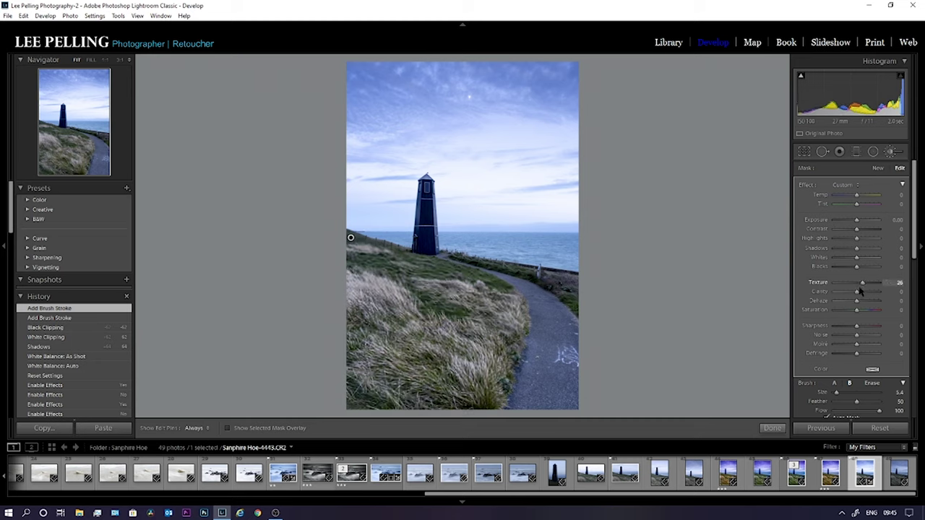
drag(860, 289, 859, 289)
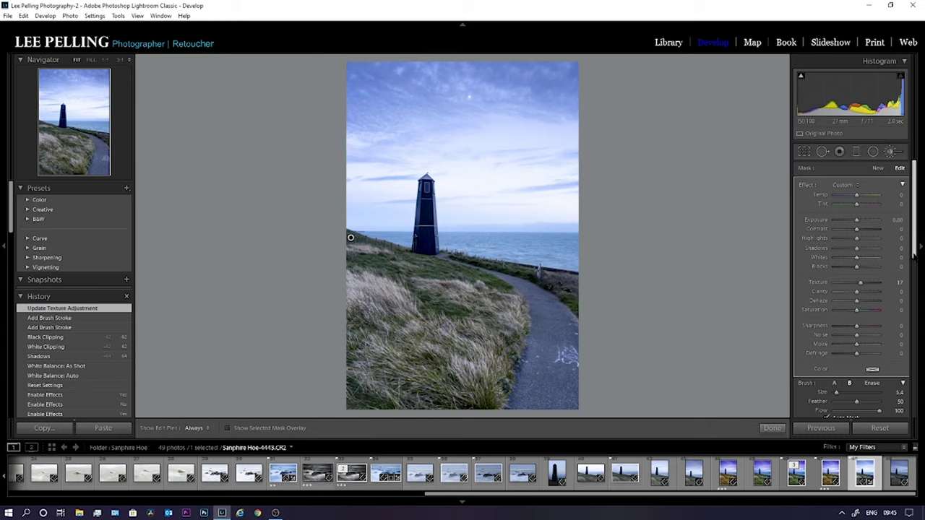
drag(915, 255, 910, 363)
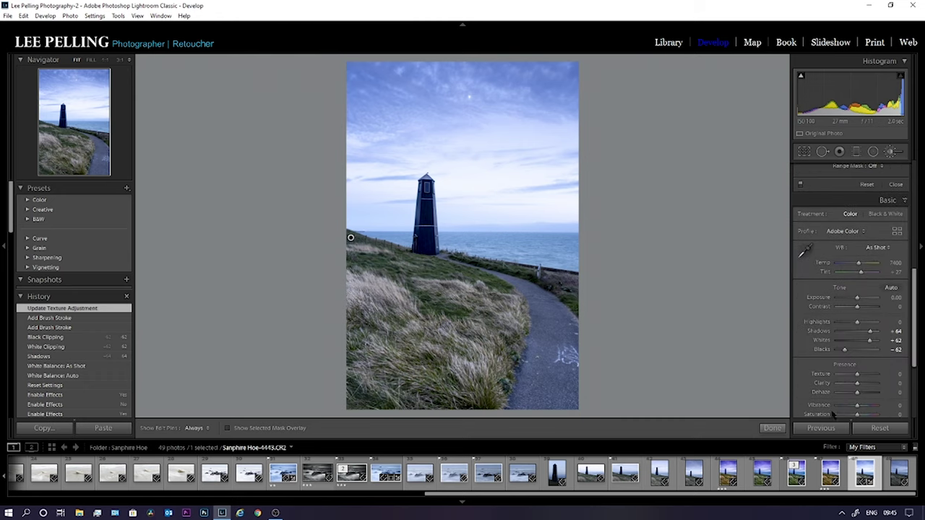
- Finish the brush adjustment and set Detail sharpening to Amount 113 with Masking 85
click(773, 427)
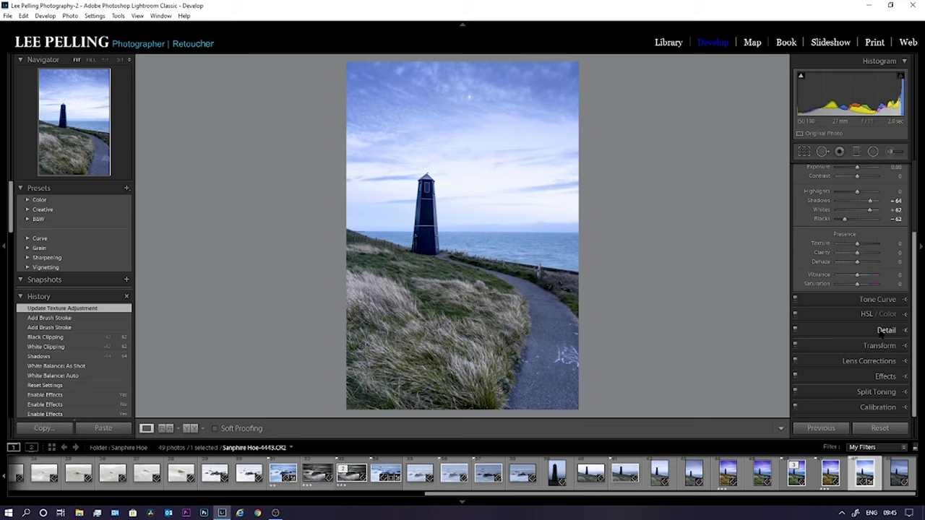
click(884, 330)
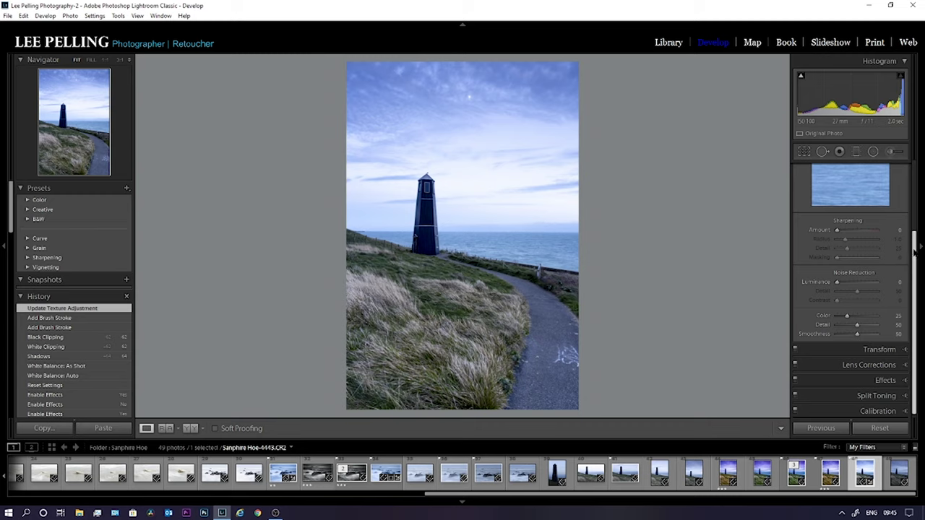
drag(915, 249, 902, 214)
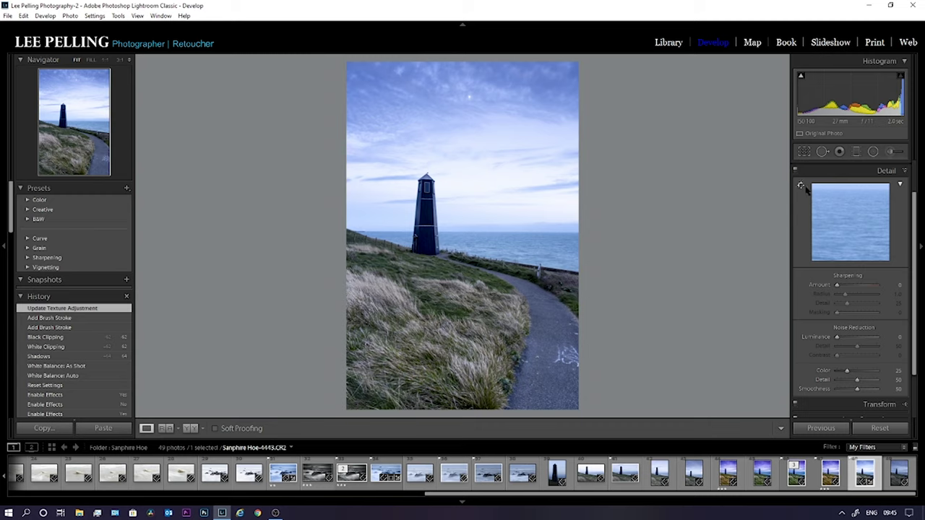
click(429, 188)
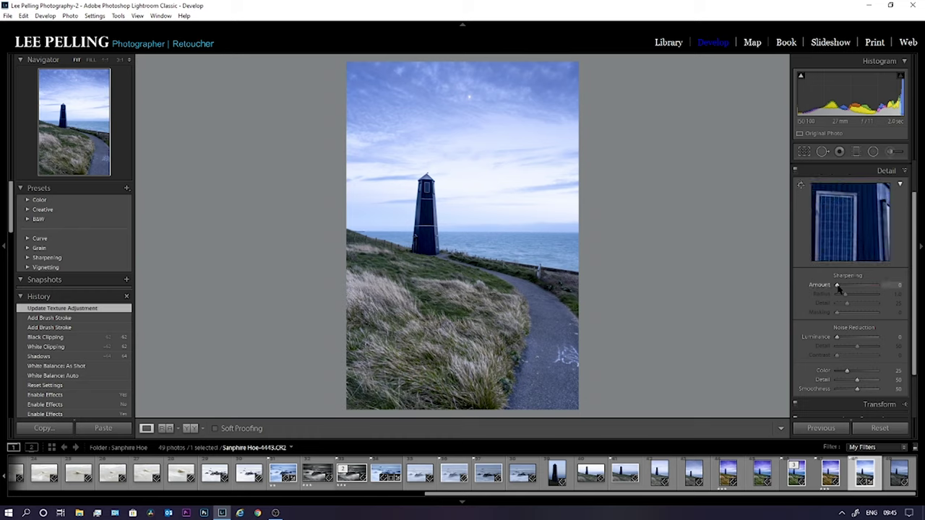
drag(838, 286, 869, 287)
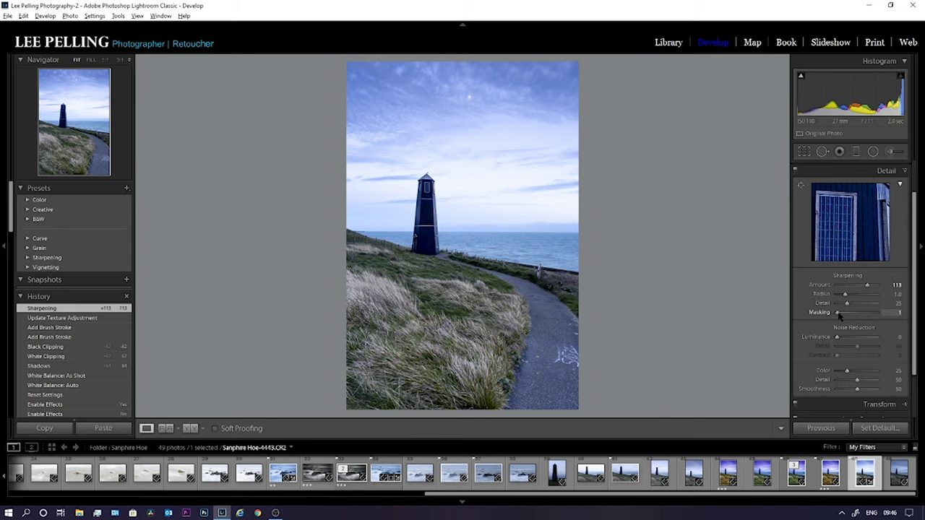
alt+click(838, 314)
drag(839, 315, 875, 313)
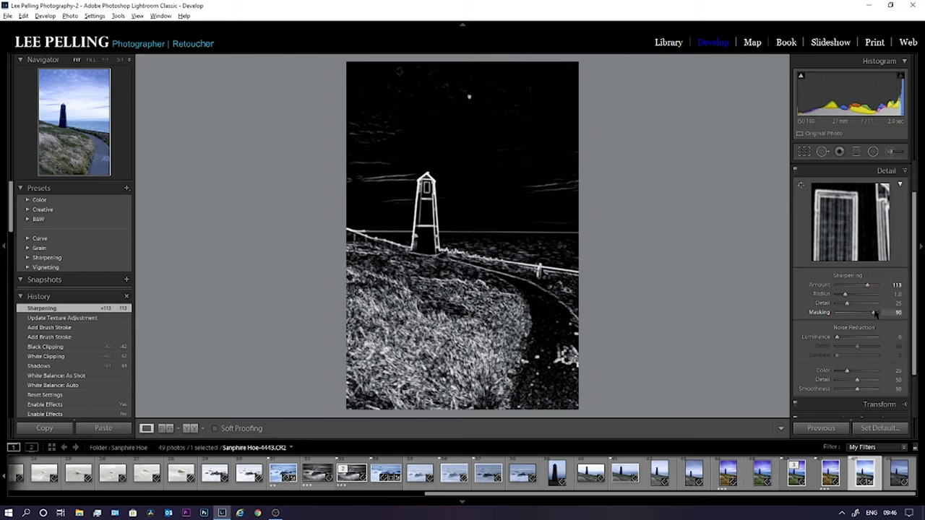
drag(874, 313, 873, 314)
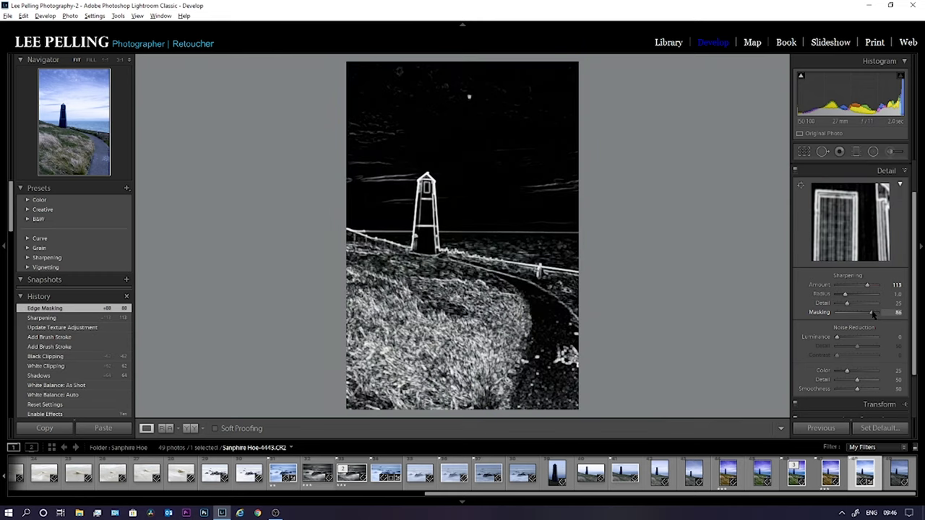
drag(872, 314, 871, 313)
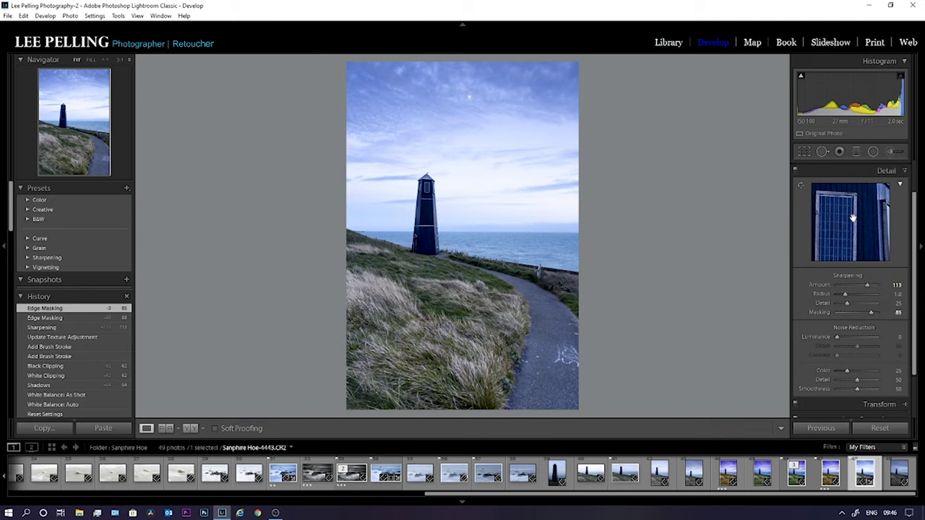
- Inspect the sharpened tower at 1:1, roof and lower body, then return to Fit
click(425, 198)
drag(453, 221, 479, 231)
drag(430, 309, 458, 260)
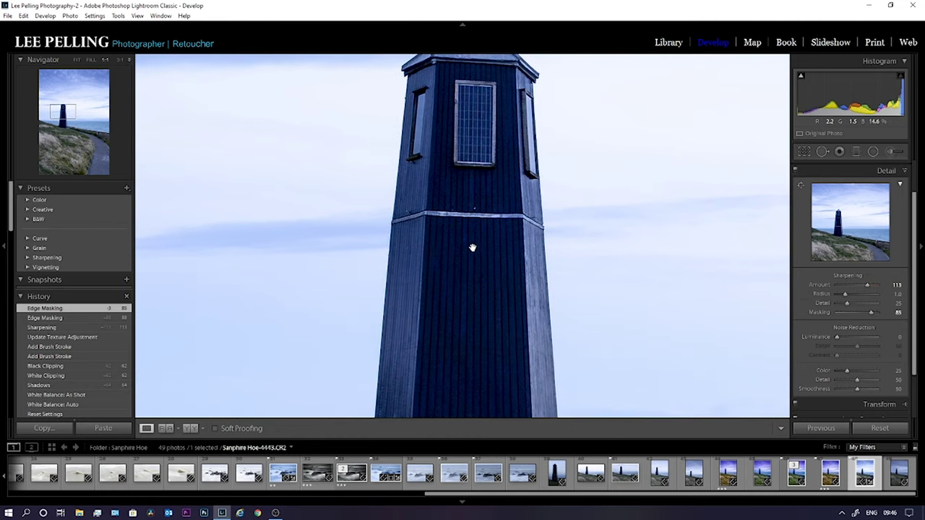
click(468, 250)
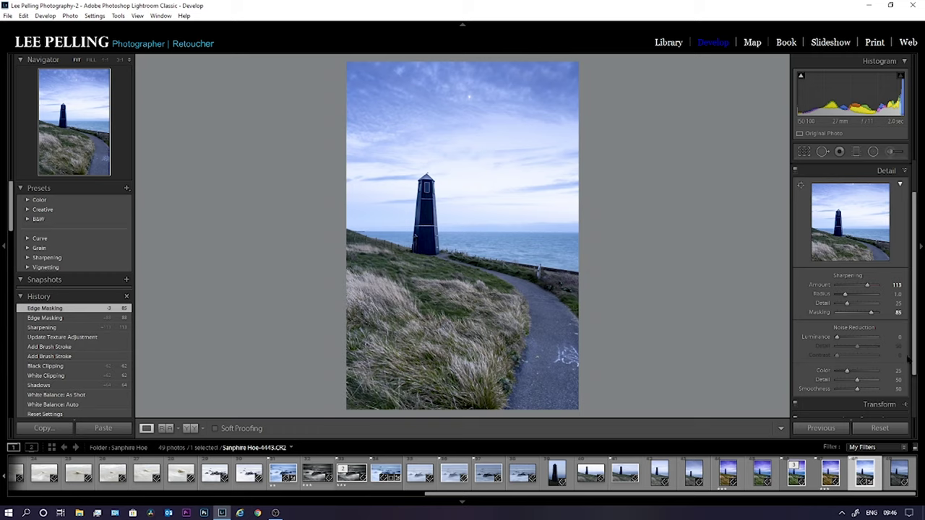
- Apply Upright Auto perspective correction and enable lens profile corrections
scroll(913, 354, down, 2)
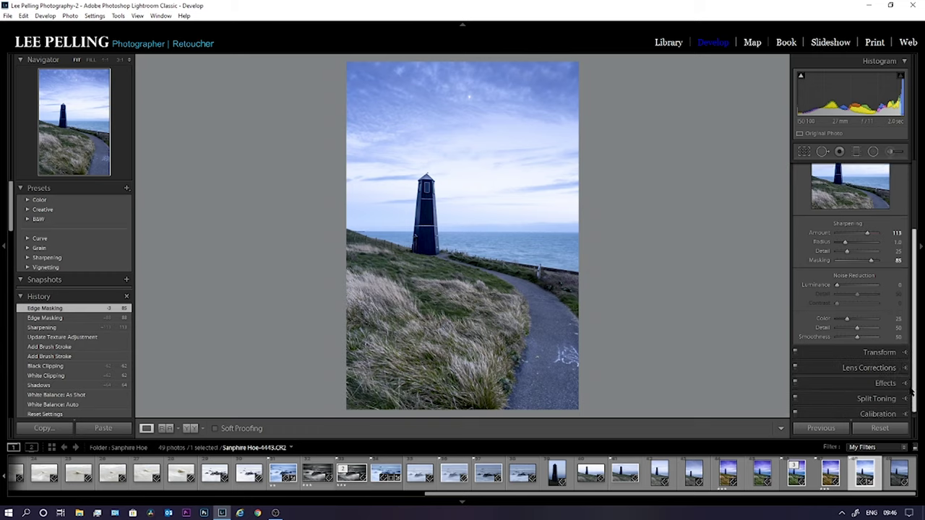
click(897, 356)
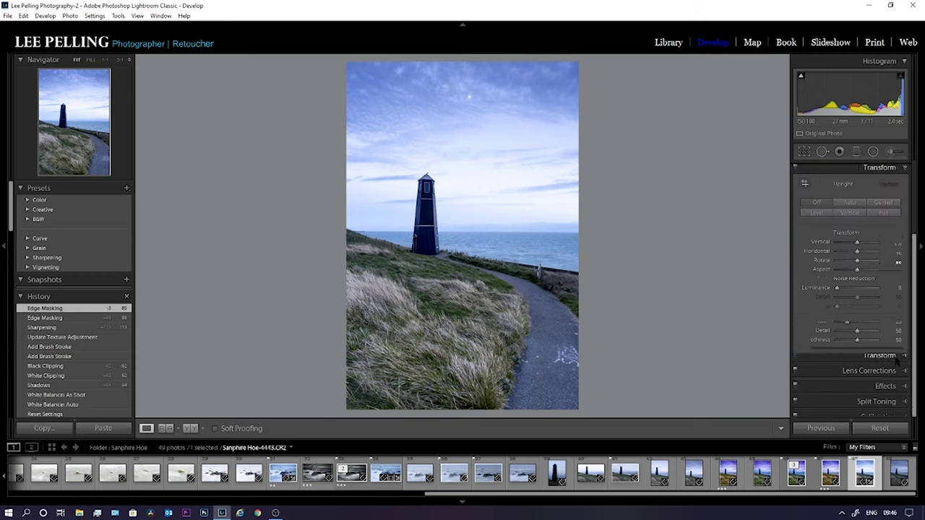
click(851, 208)
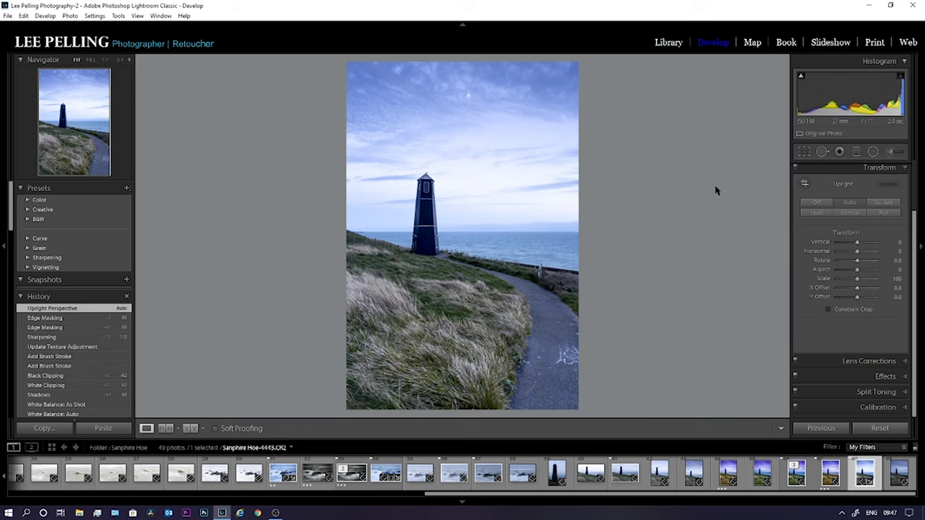
click(875, 362)
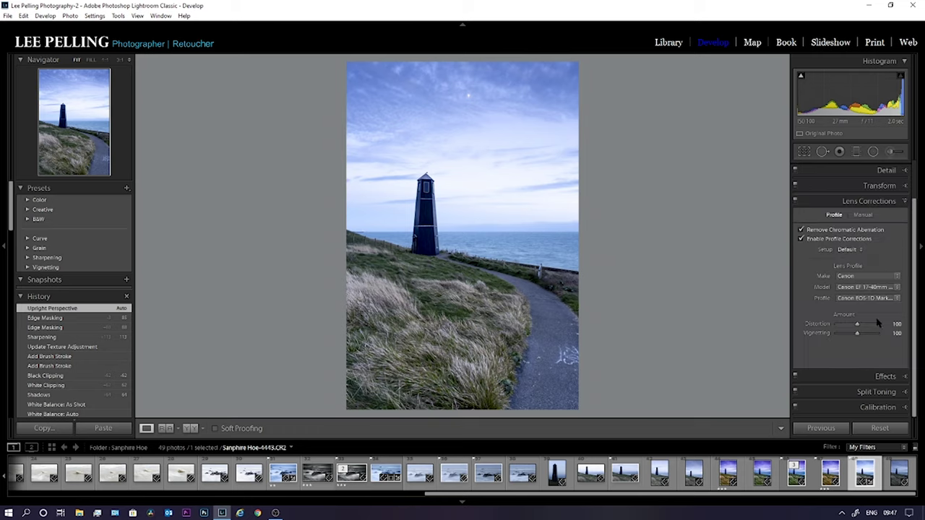
click(801, 240)
- Add a -10 post-crop vignette, toggling the Effects panel off and on to compare
click(885, 377)
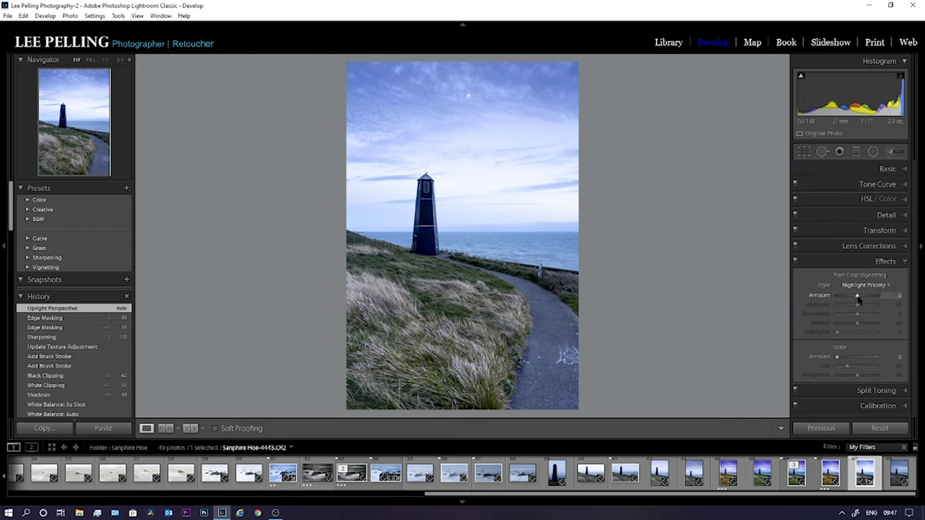
drag(858, 301, 856, 299)
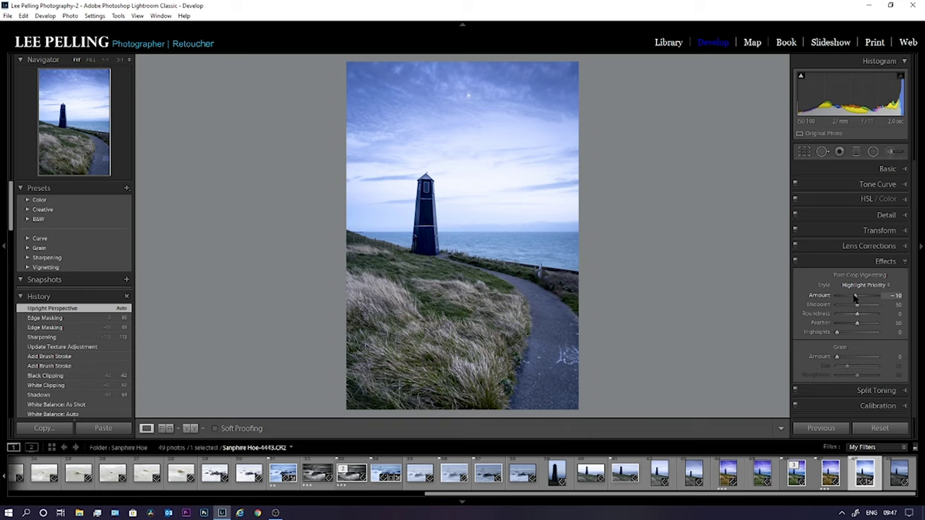
mouse_move(855, 298)
mouse_down()
mouse_move(847, 299)
mouse_move(872, 298)
mouse_move(855, 297)
mouse_up()
drag(855, 298, 857, 298)
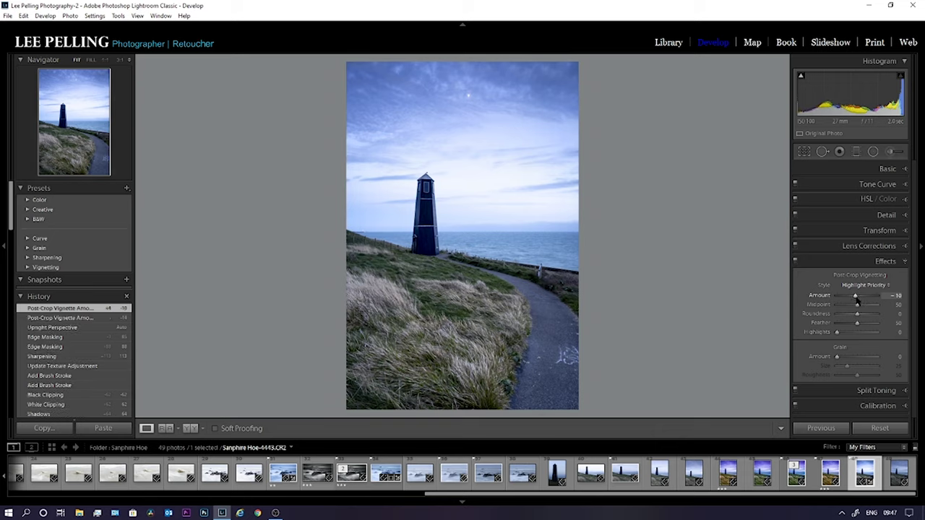
click(795, 262)
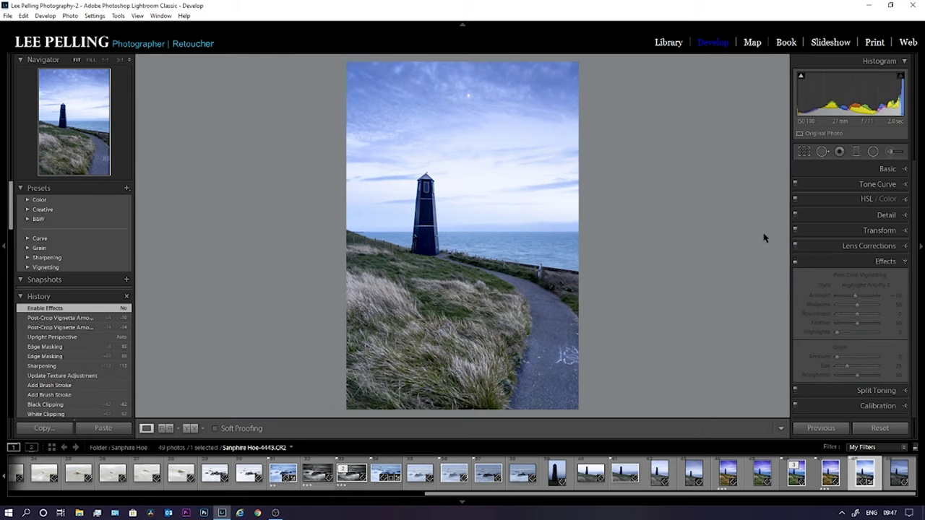
click(795, 262)
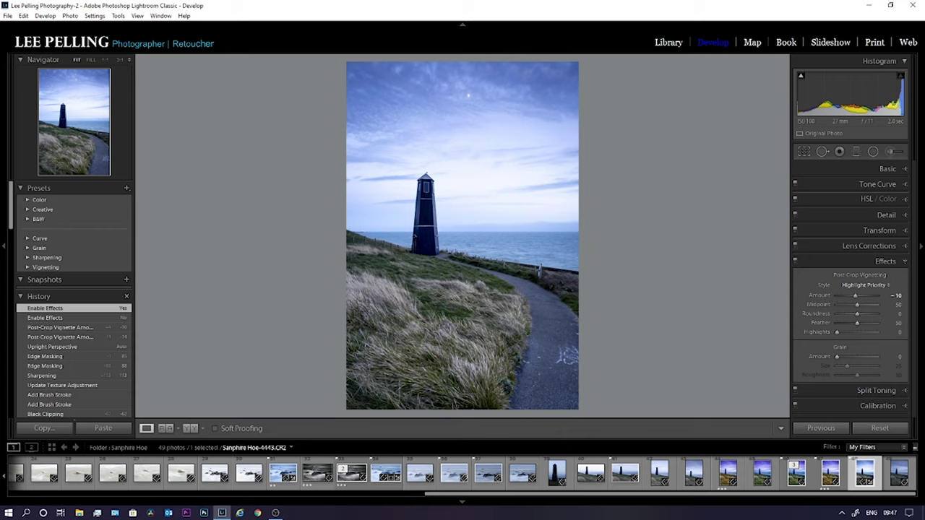
- Expand the Basic panel and zoom to 1:1 on the tower and sky, then back to Fit
click(888, 170)
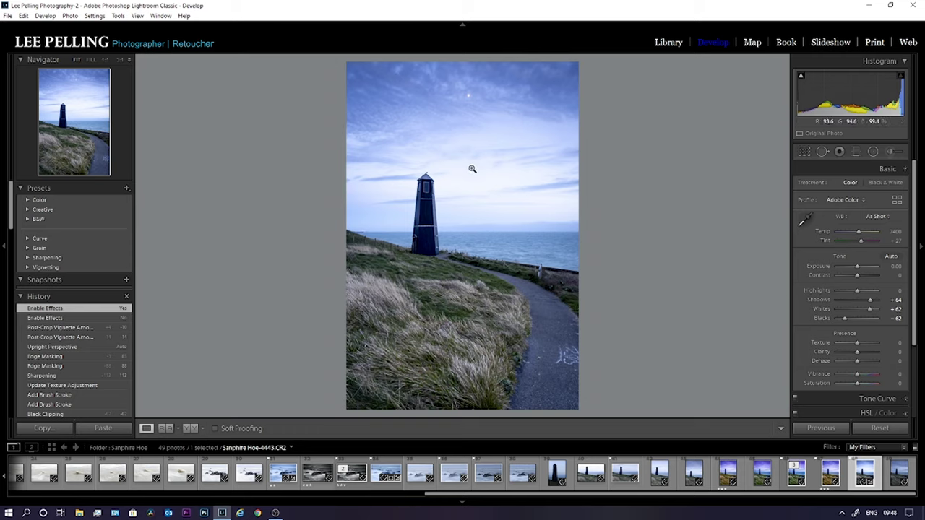
key(shift)
click(468, 232)
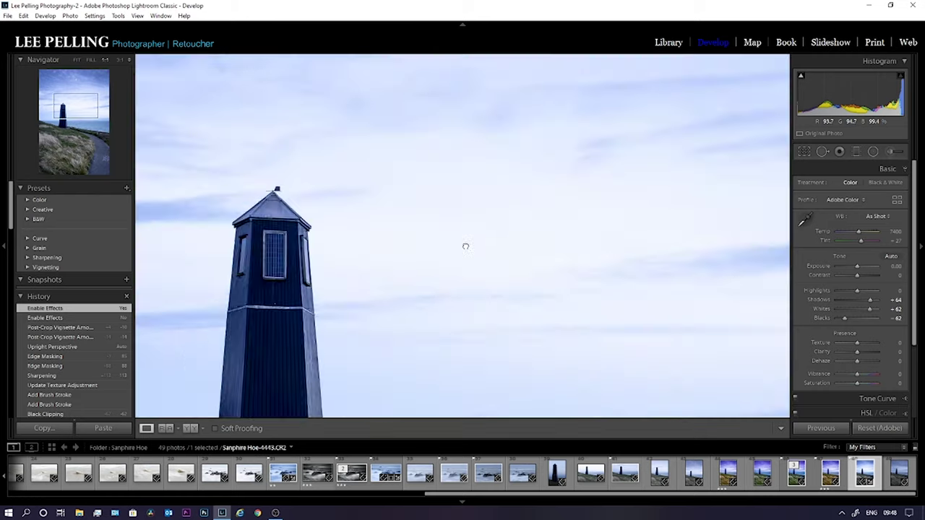
click(462, 155)
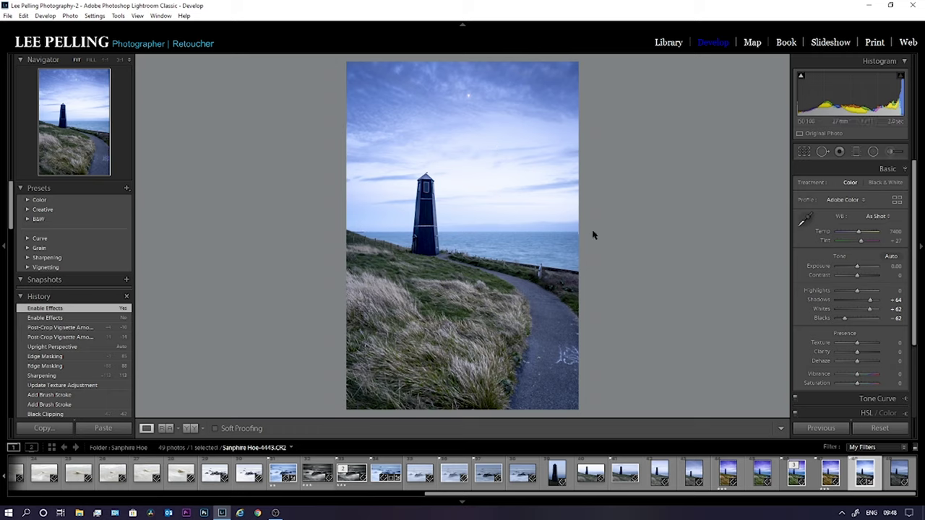
- Draw a level graduated filter from the upper sky and shift it down toward the horizon
click(856, 151)
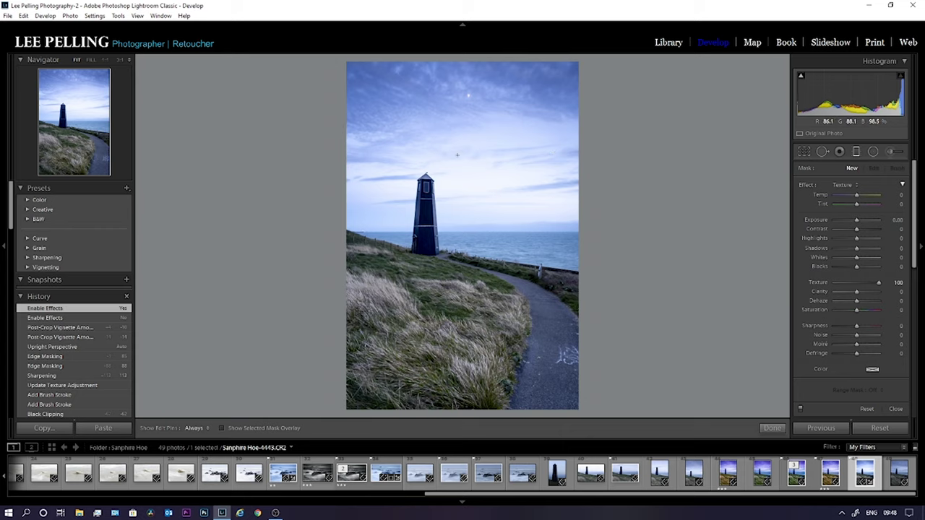
key(shift)
drag(472, 156, 462, 237)
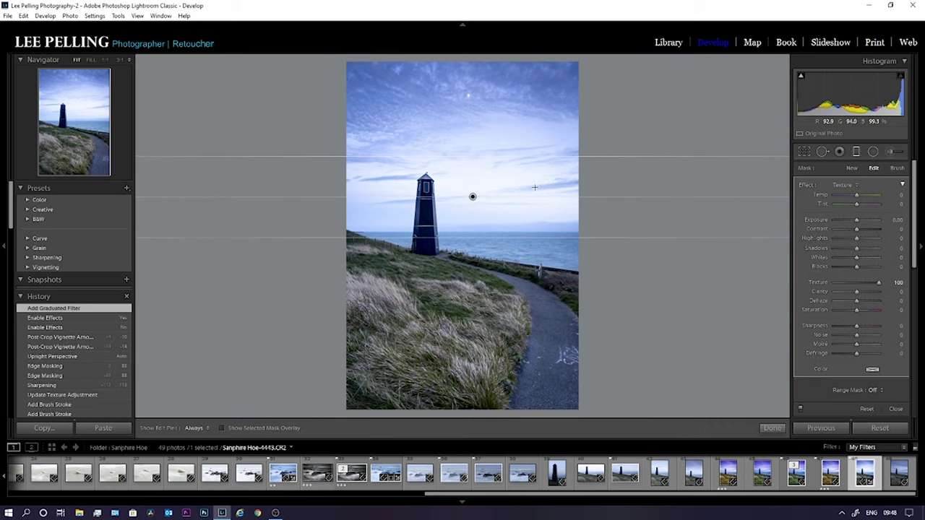
drag(472, 197, 477, 225)
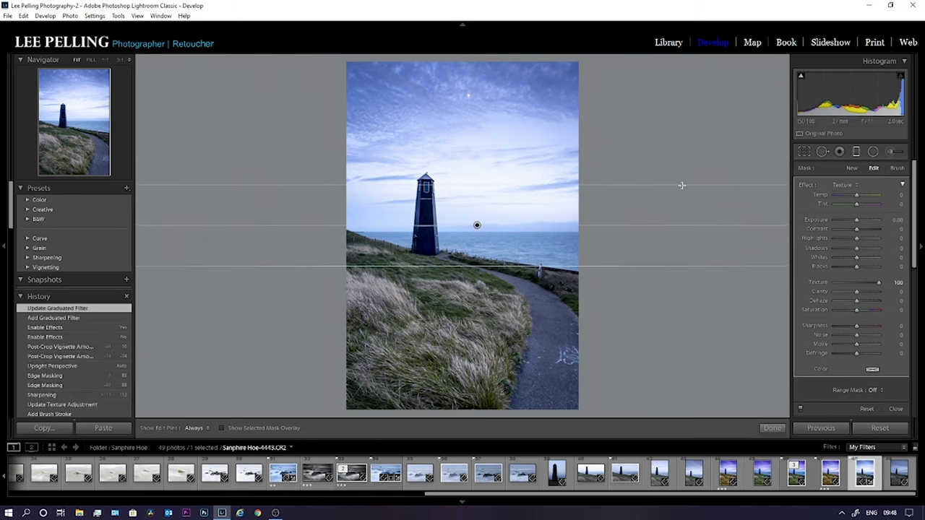
click(843, 185)
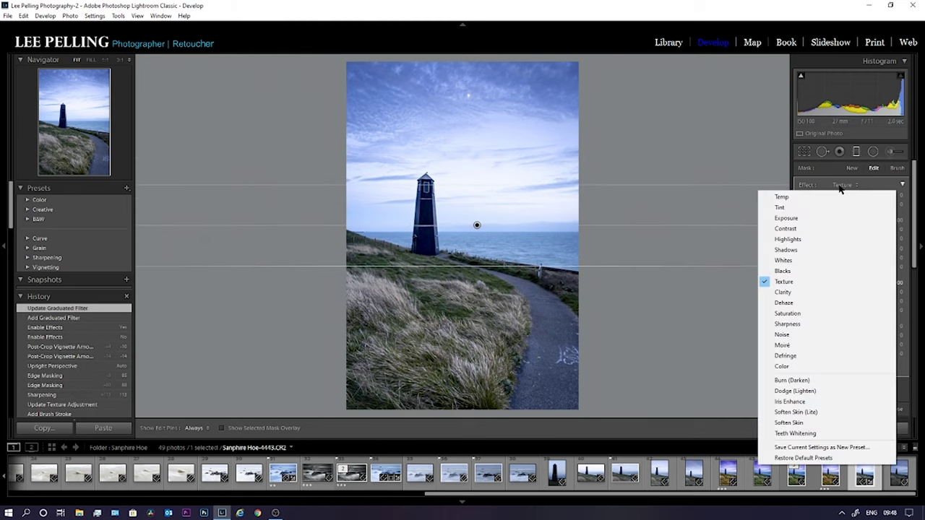
- Switch the graduated filter's effect to Exposure and set it to -0.30
click(790, 219)
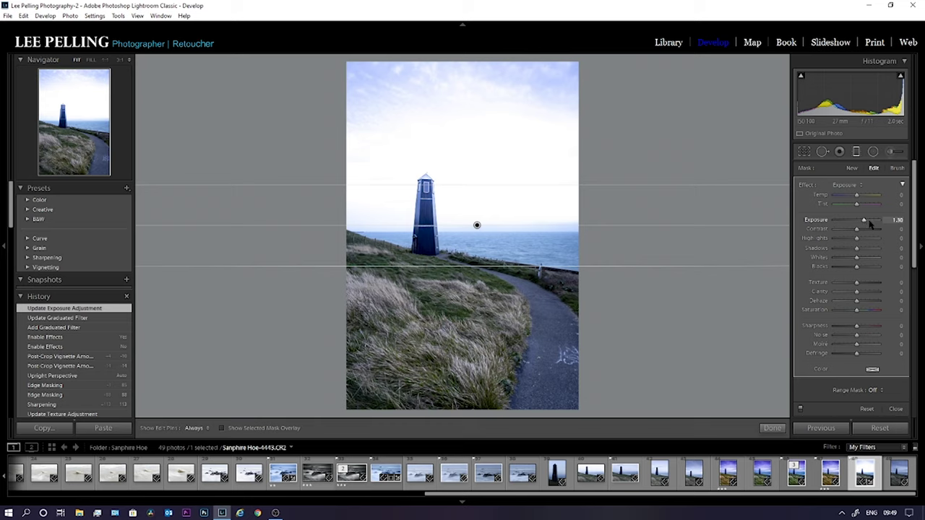
drag(862, 222, 858, 225)
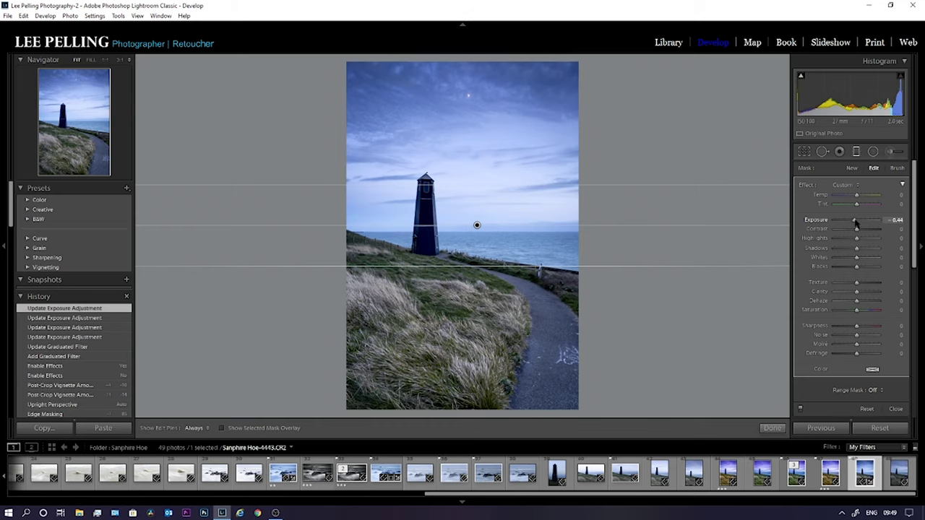
click(895, 221)
text(-0)
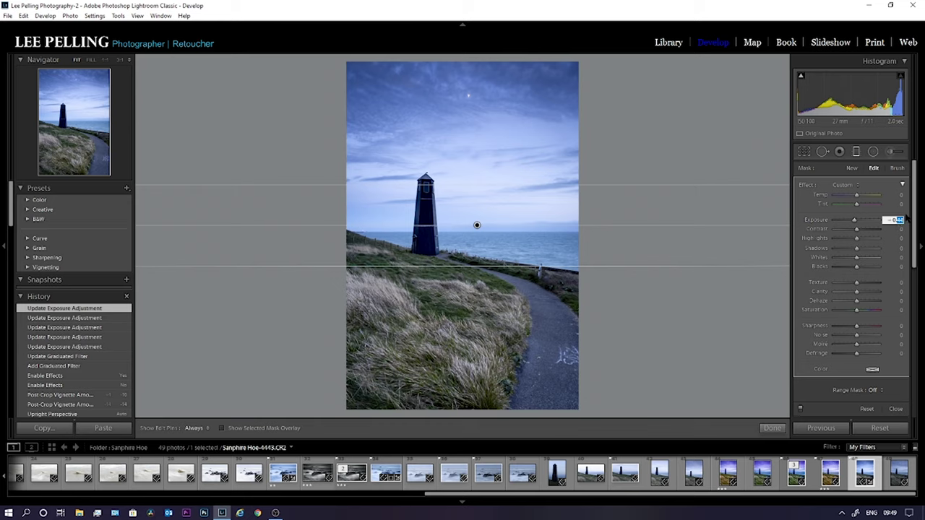
key(Return)
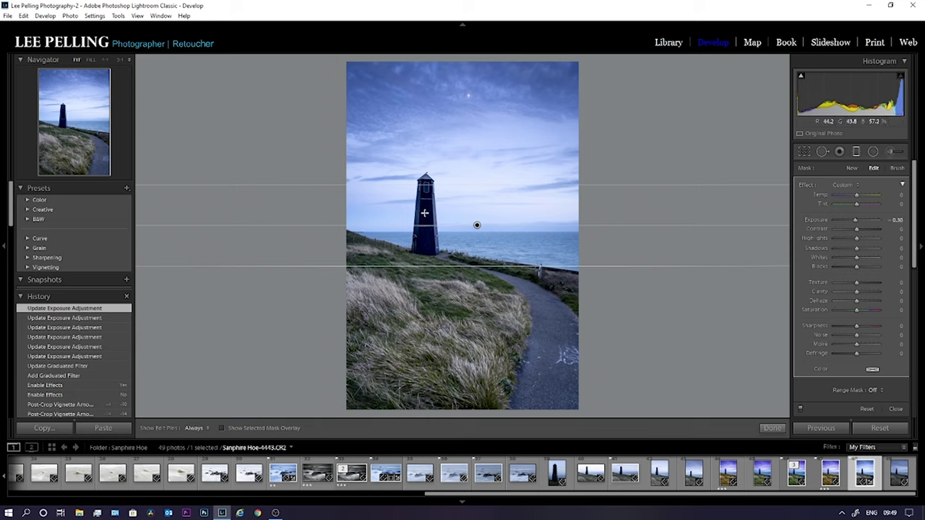
- Restrict the sky graduated filter with a Luminance range mask starting at 28, then finish the filter
click(872, 391)
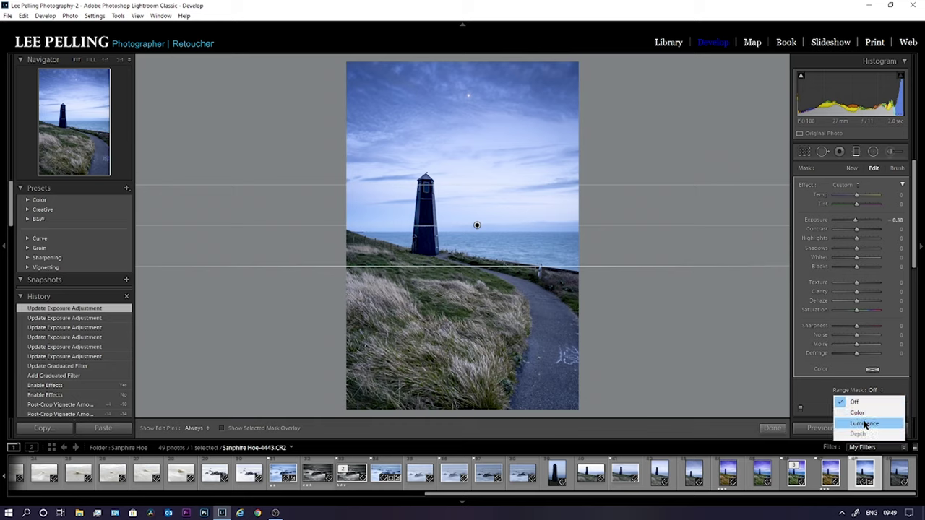
click(864, 424)
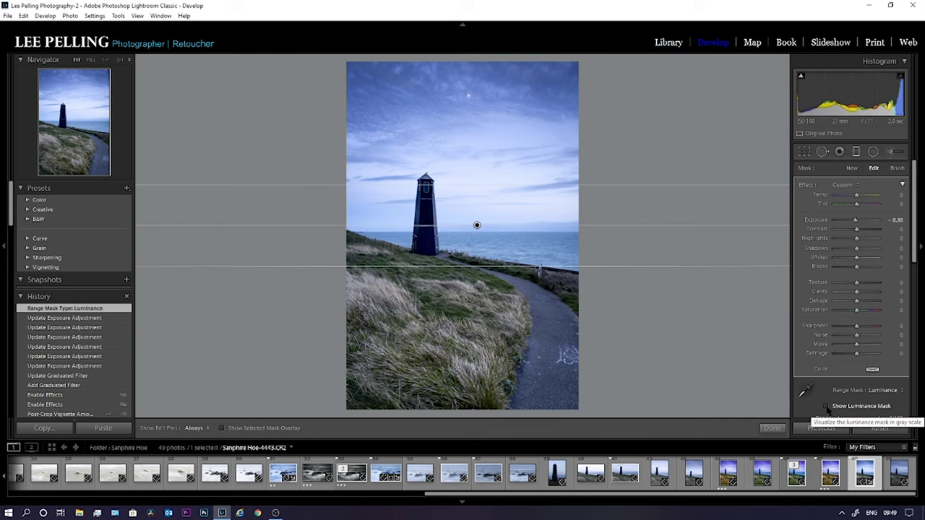
click(827, 407)
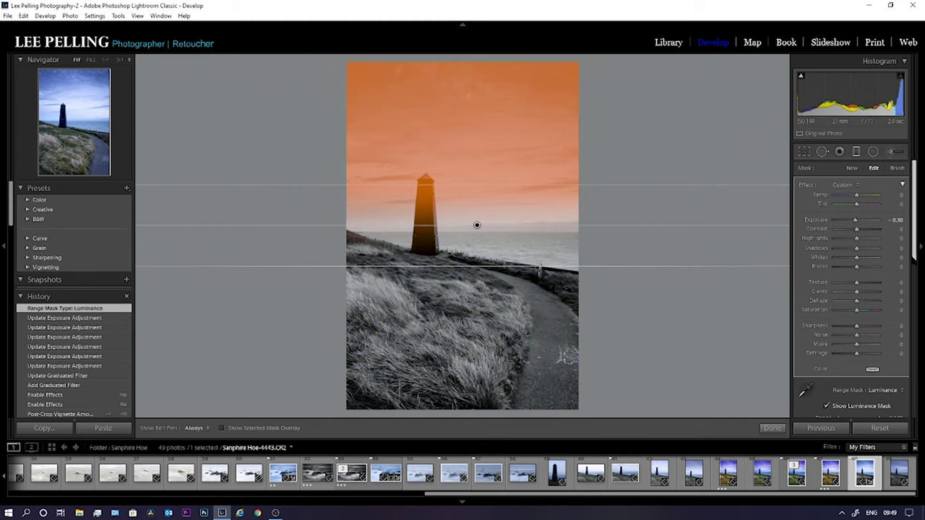
key(ctrl+z)
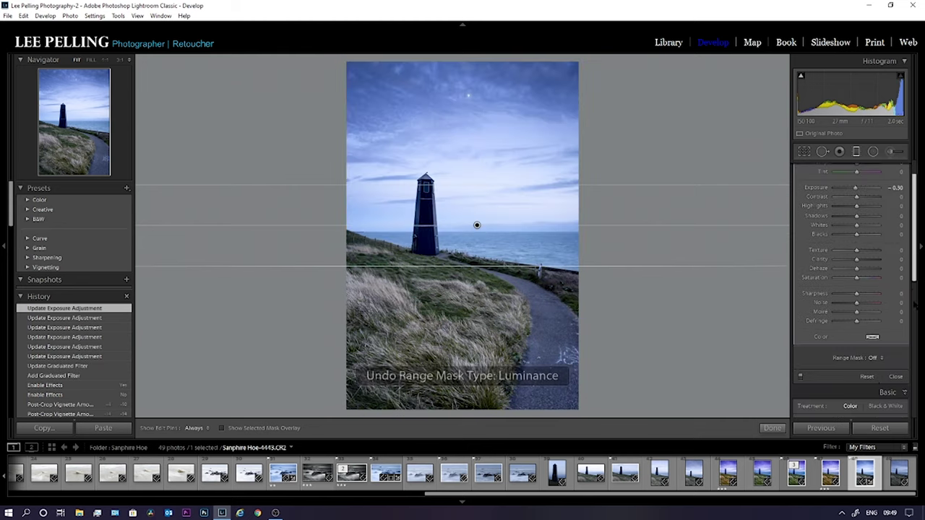
scroll(853, 304, down, 3)
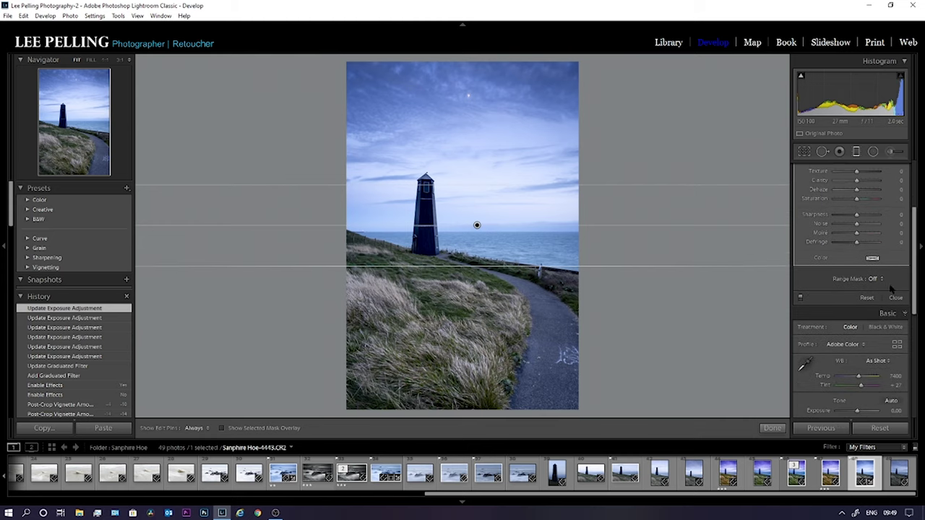
click(876, 279)
click(866, 312)
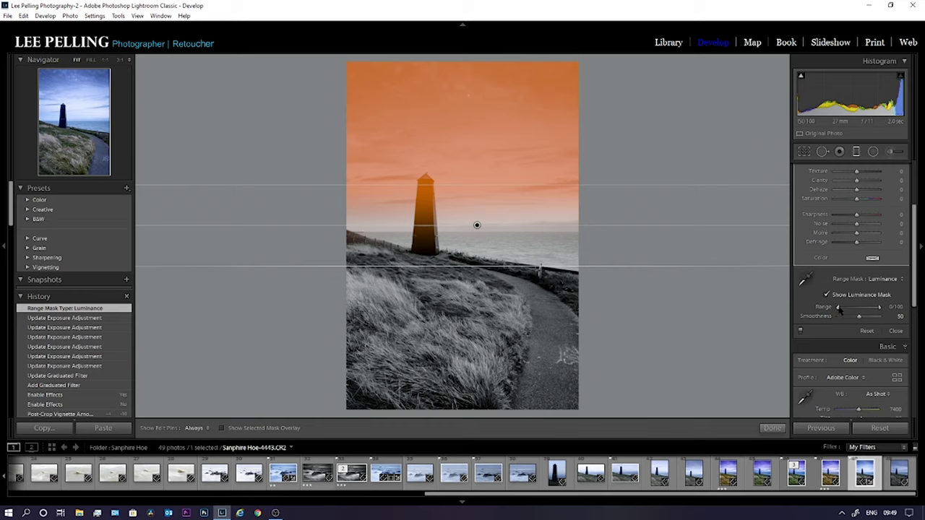
drag(840, 309, 838, 308)
drag(838, 308, 850, 308)
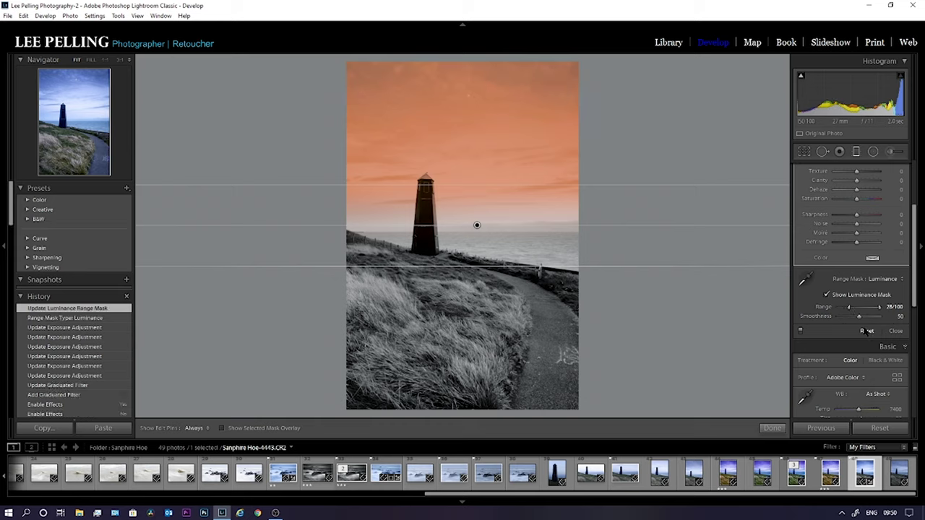
click(772, 428)
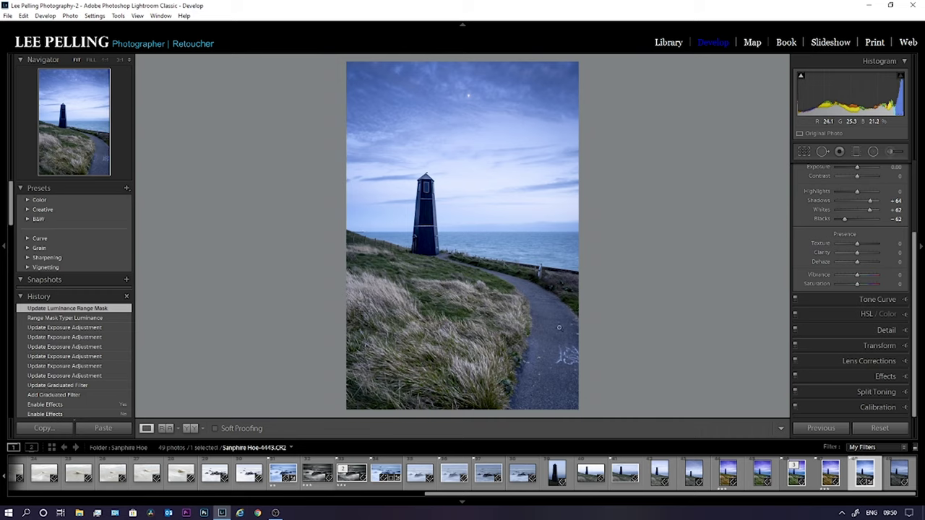
- Send the coastal tower photo to Adobe Photoshop 2020 via Edit In
right_click(540, 326)
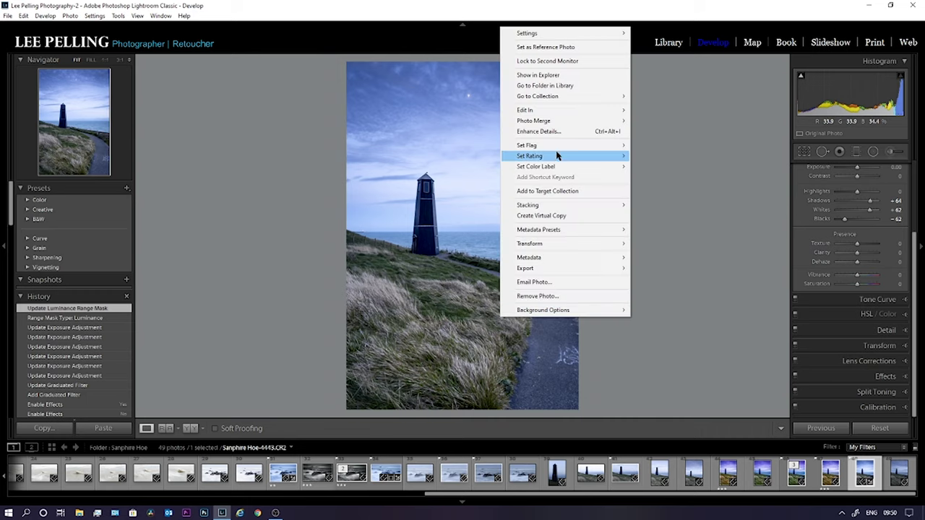
mouse_move(553, 113)
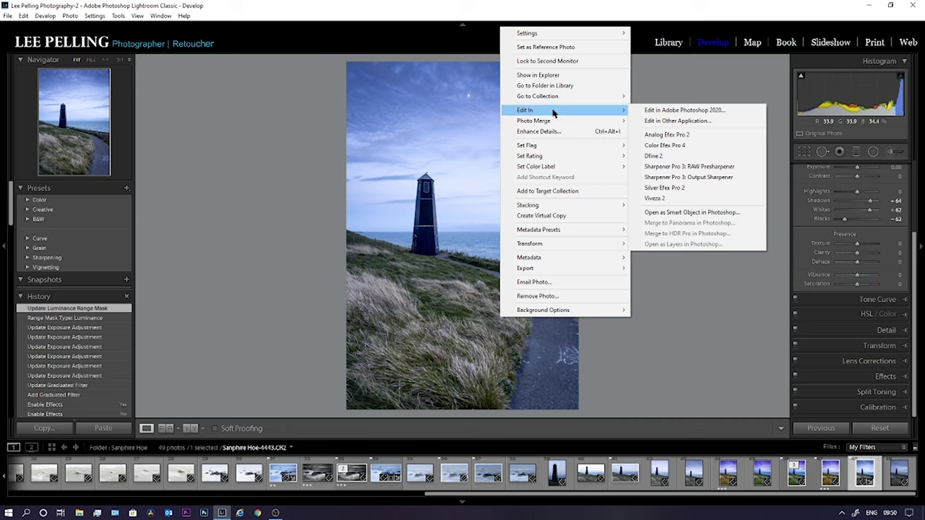
click(661, 110)
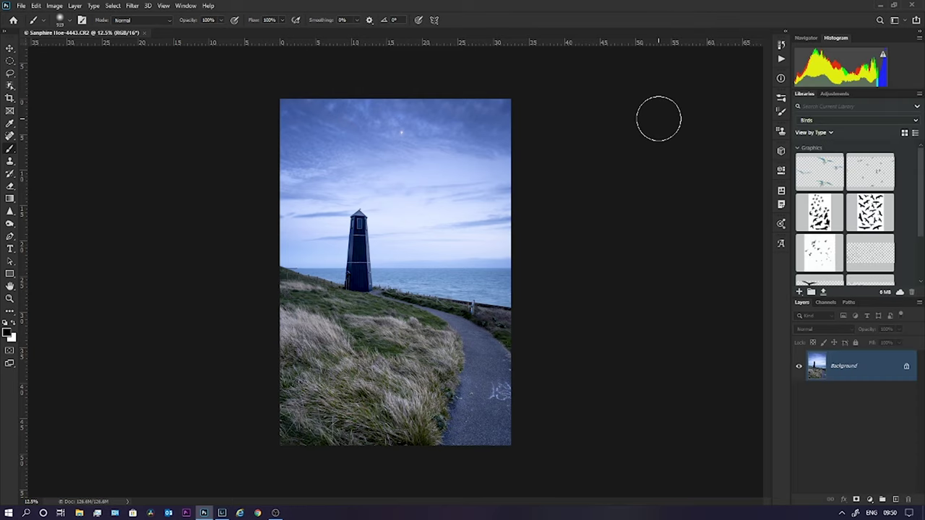
- Add a new empty layer for retouching and choose the Spot Healing Brush
scroll(659, 119, up, 1)
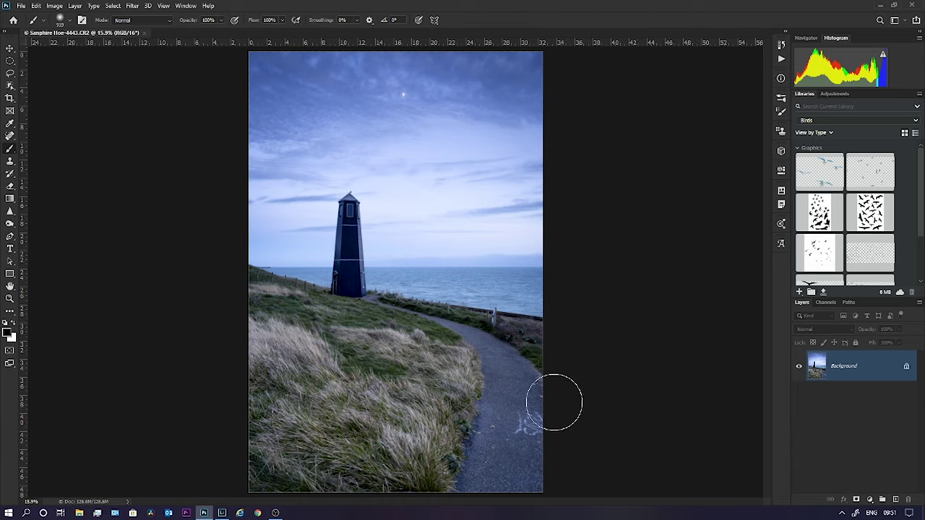
click(896, 500)
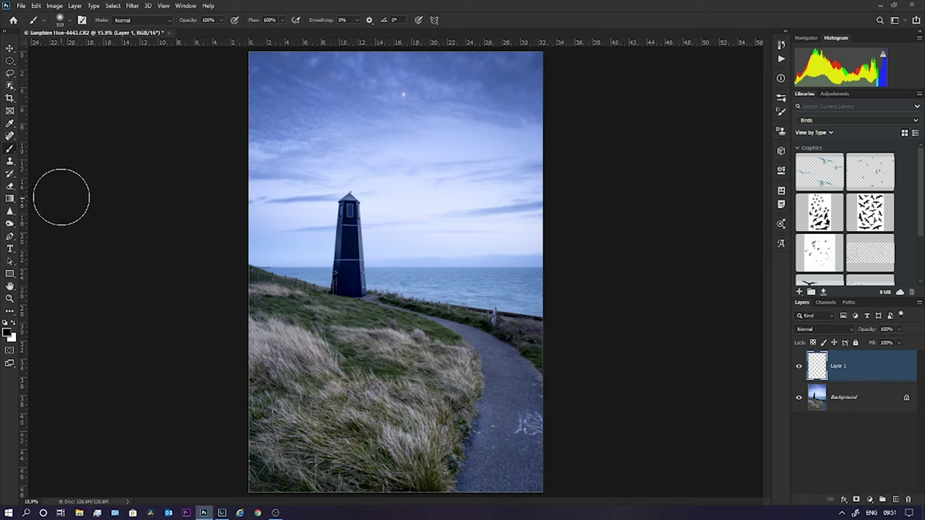
drag(10, 135, 46, 137)
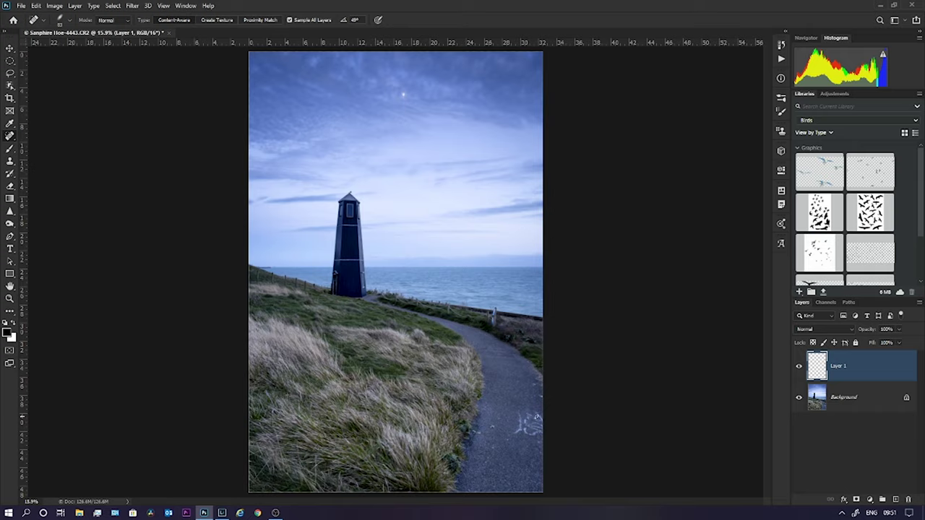
- Zoom in on the path and paint away the chalk graffiti marks
key(z)
drag(544, 424, 585, 424)
key(j)
scroll(560, 302, down, 3)
scroll(559, 302, right, 4)
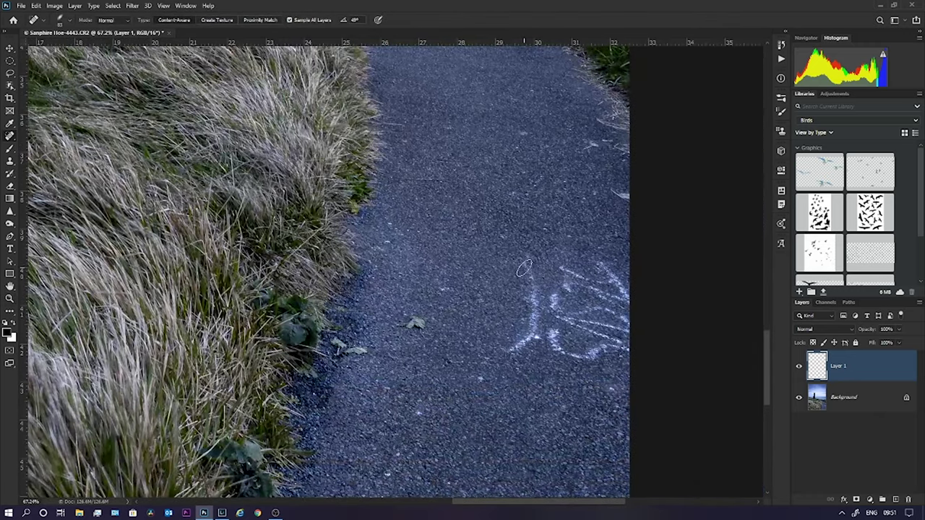
mouse_move(522, 266)
mouse_down()
mouse_move(527, 331)
mouse_move(506, 357)
mouse_up()
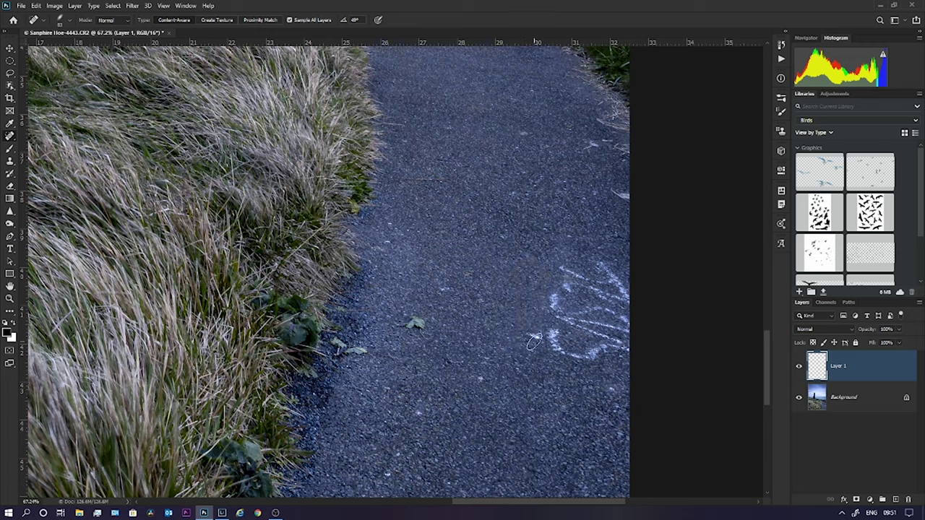
click(533, 341)
mouse_move(567, 269)
mouse_down()
mouse_move(610, 275)
mouse_move(619, 307)
mouse_move(622, 351)
mouse_move(560, 353)
mouse_move(555, 284)
mouse_move(588, 286)
mouse_move(585, 346)
mouse_up()
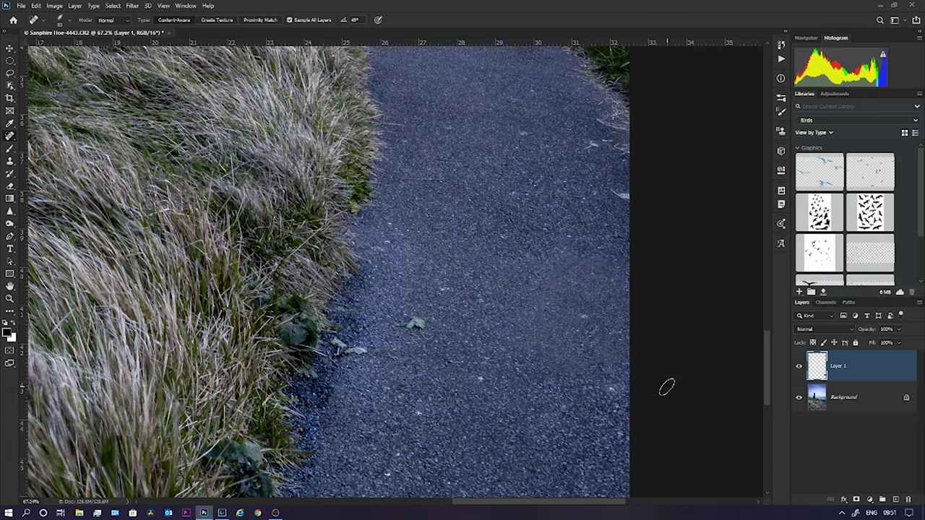
- Heal the leftover small spots on the asphalt path
click(586, 316)
click(614, 388)
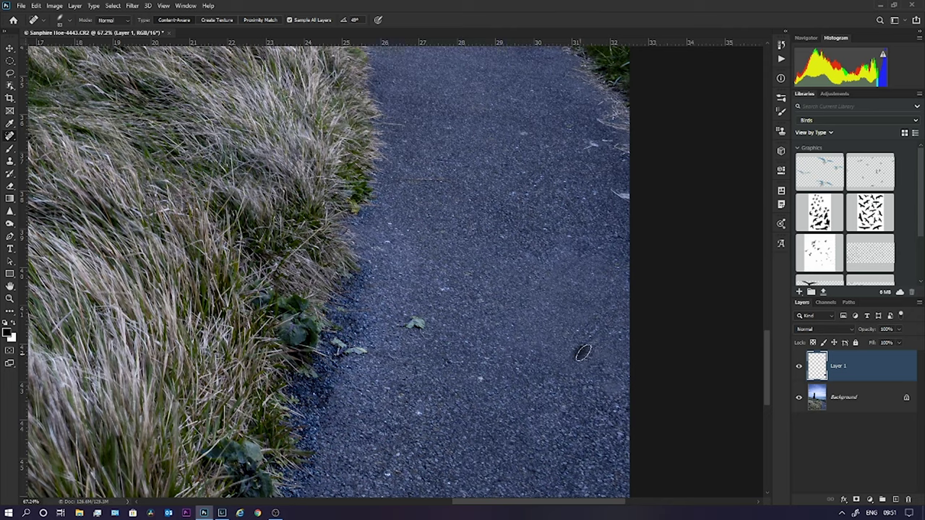
drag(586, 285, 558, 276)
click(578, 309)
click(483, 380)
click(617, 196)
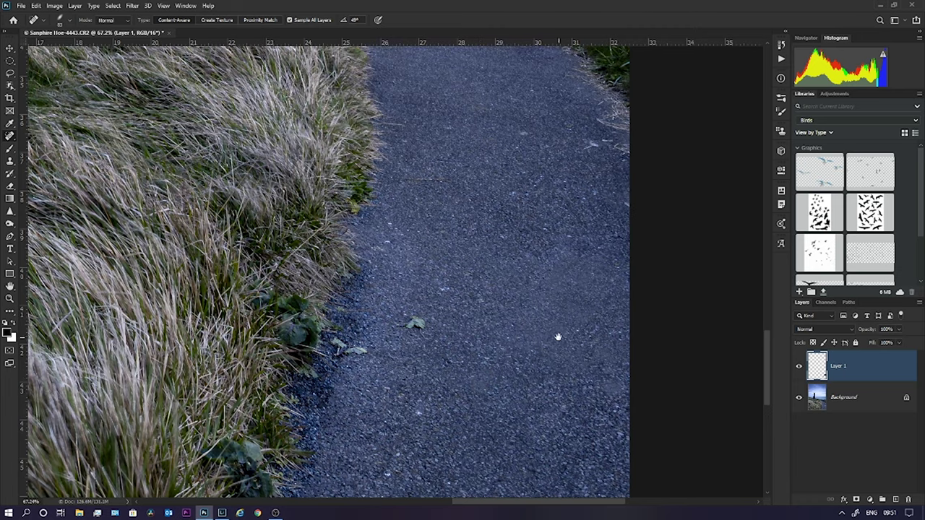
- Pan around the photo to check for blemishes, then fit the whole image in the window
drag(557, 335, 586, 160)
drag(587, 363, 485, 271)
scroll(485, 271, up, 5)
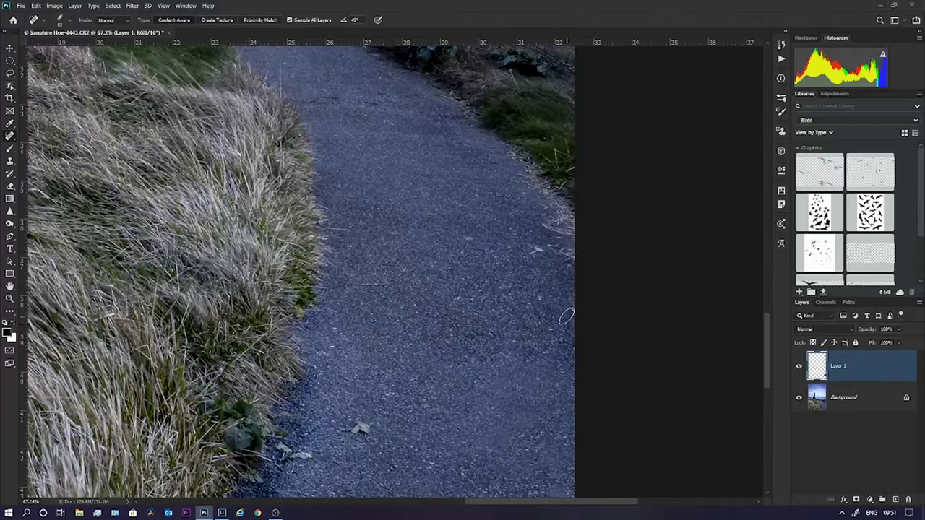
scroll(527, 305, up, 8)
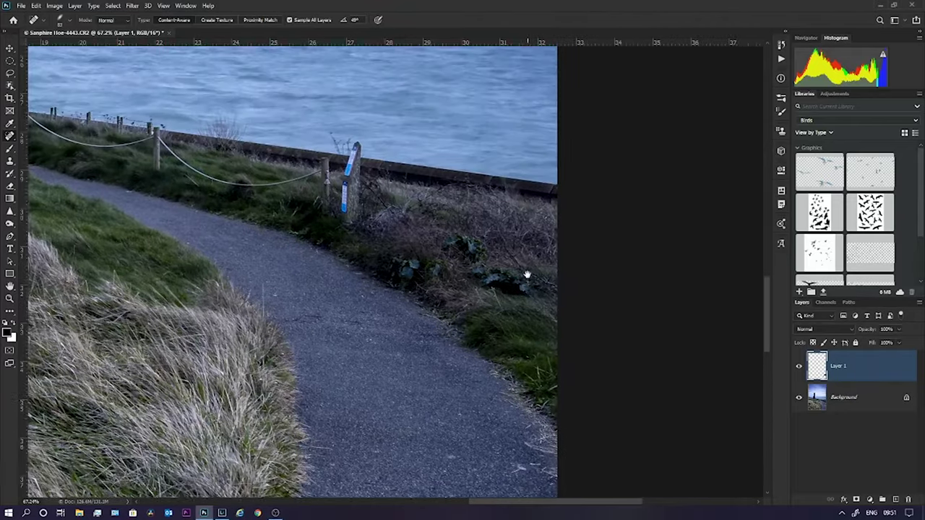
scroll(526, 270, up, 10)
scroll(564, 322, left, 5)
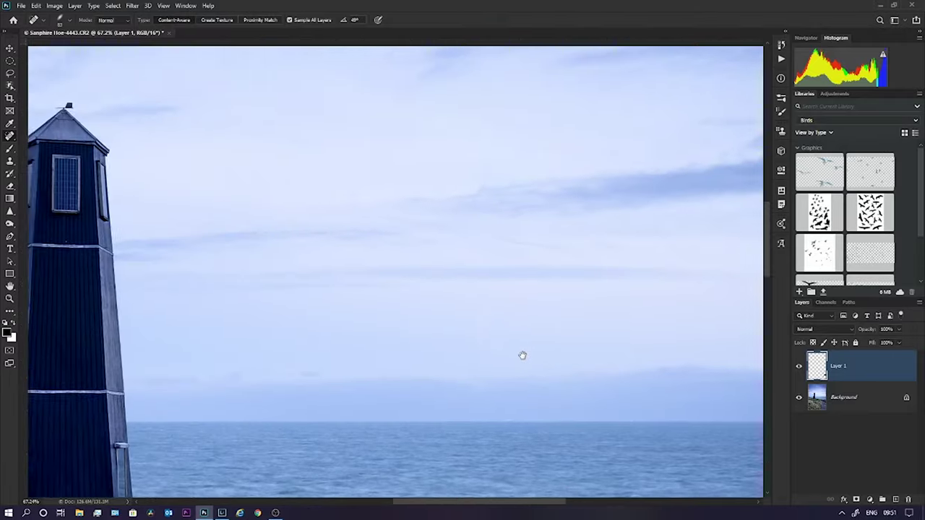
scroll(527, 427, up, 12)
scroll(471, 469, left, 5)
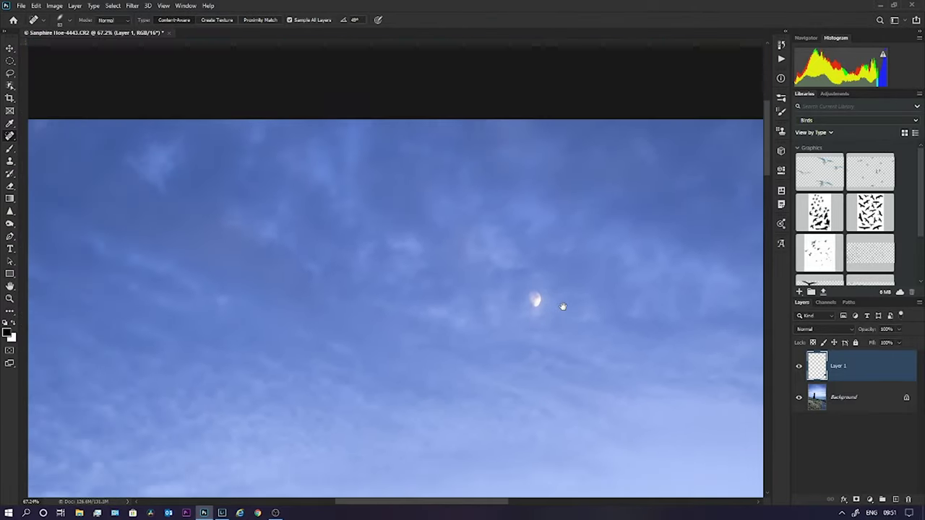
scroll(600, 294, left, 5)
scroll(600, 294, down, 15)
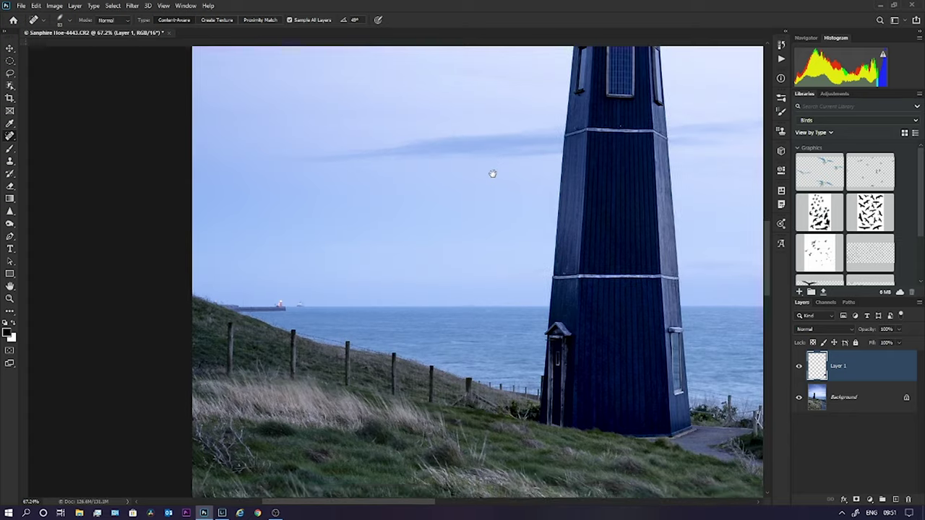
scroll(470, 354, down, 5)
scroll(459, 325, right, 5)
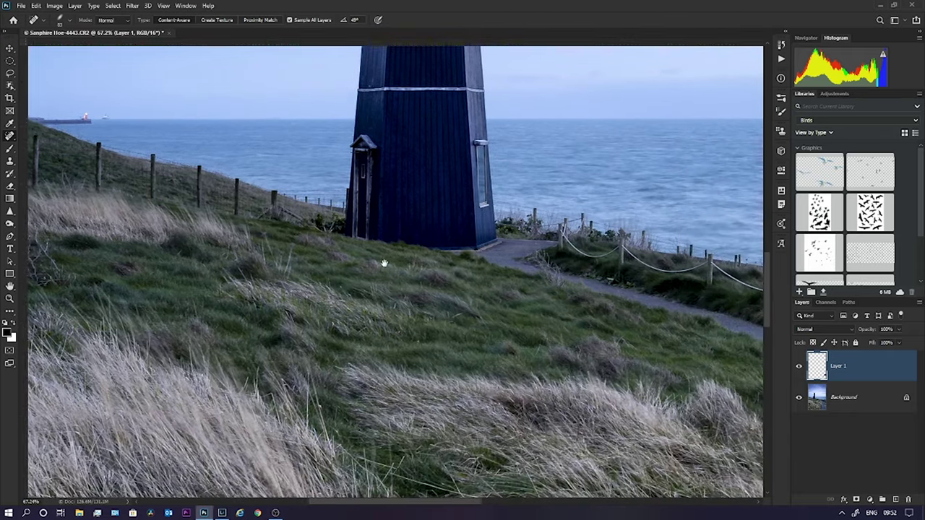
key(ctrl+r)
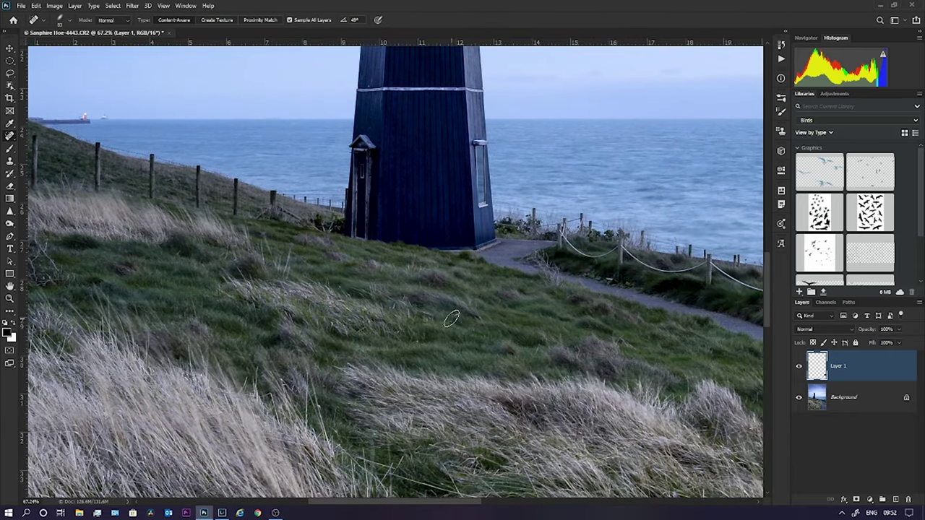
key(ctrl+0)
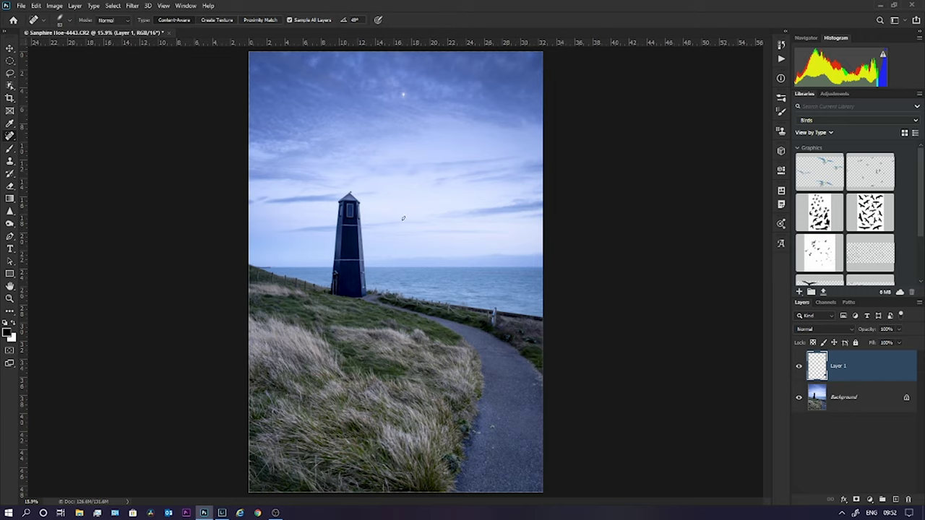
- Flatten Layer 1 into the Background and launch Nik Collection's Color Efex Pro 4
right_click(859, 381)
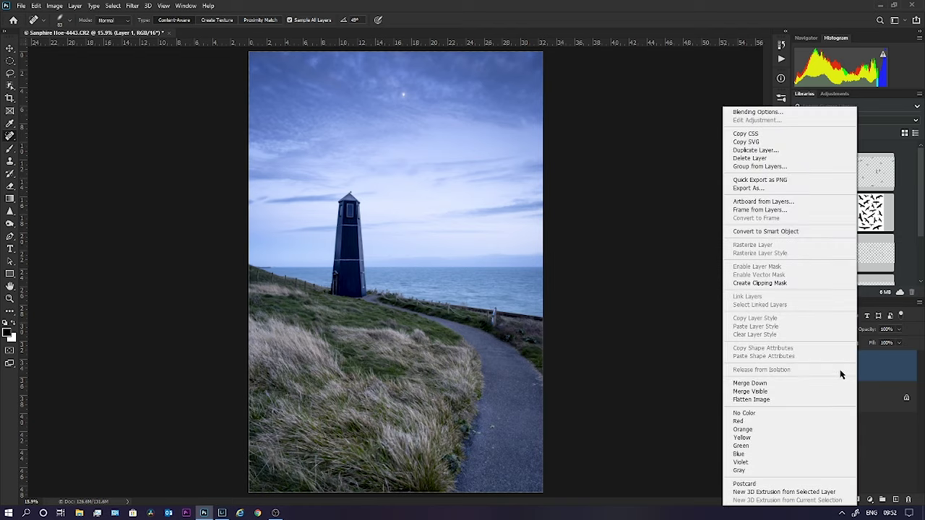
click(764, 402)
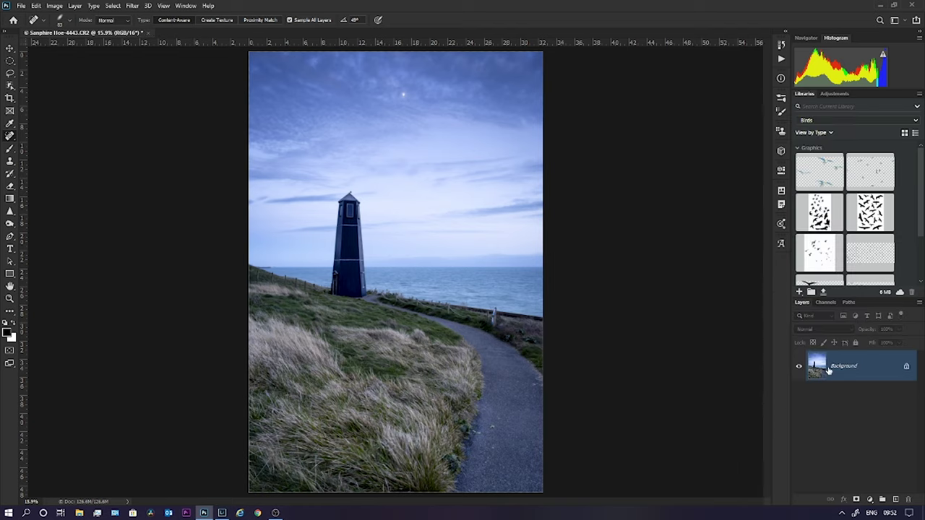
click(132, 5)
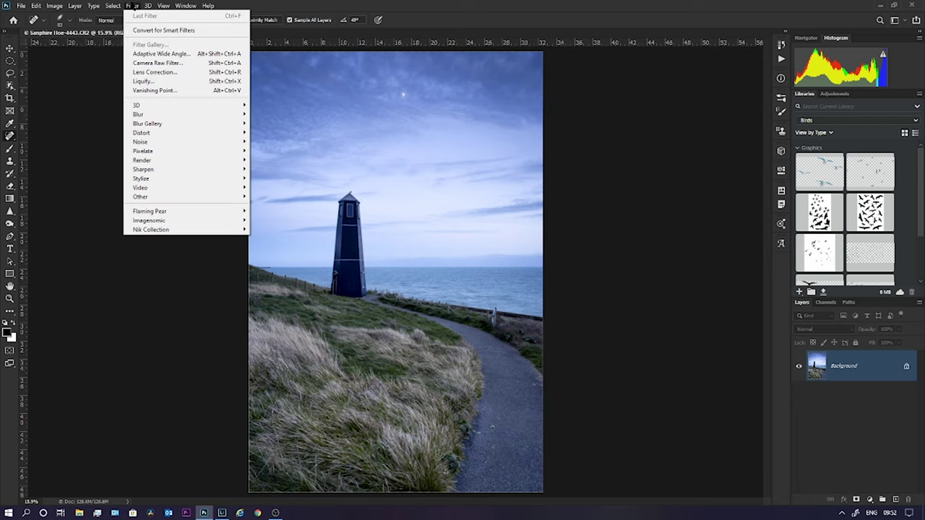
mouse_move(166, 231)
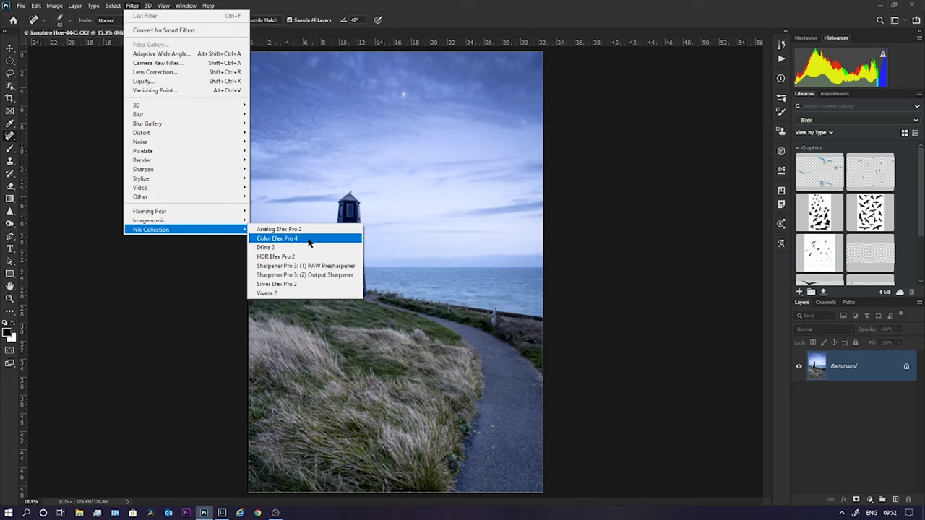
click(307, 239)
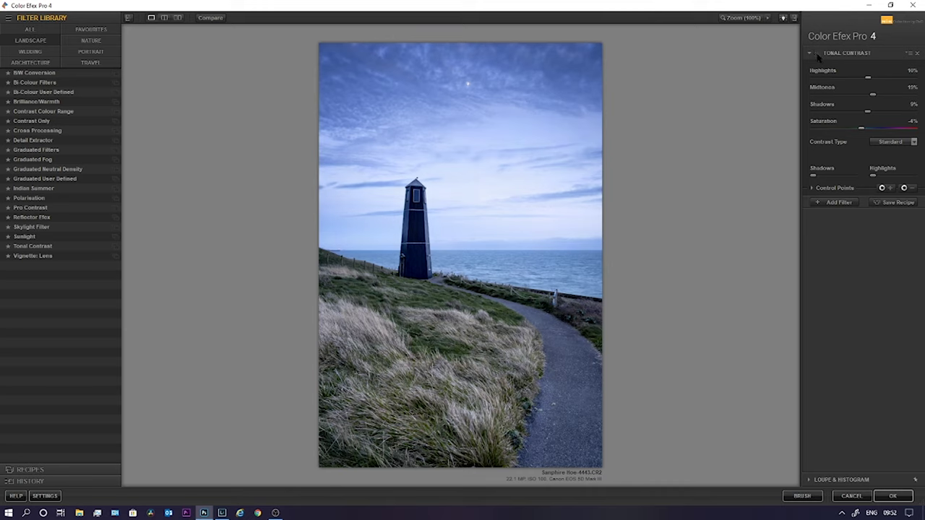
- Enable Tonal Contrast at Highlights 11% and Midtones 16%, and add a second filter slot
click(818, 53)
mouse_move(871, 82)
mouse_down()
mouse_move(840, 79)
mouse_move(872, 78)
mouse_up()
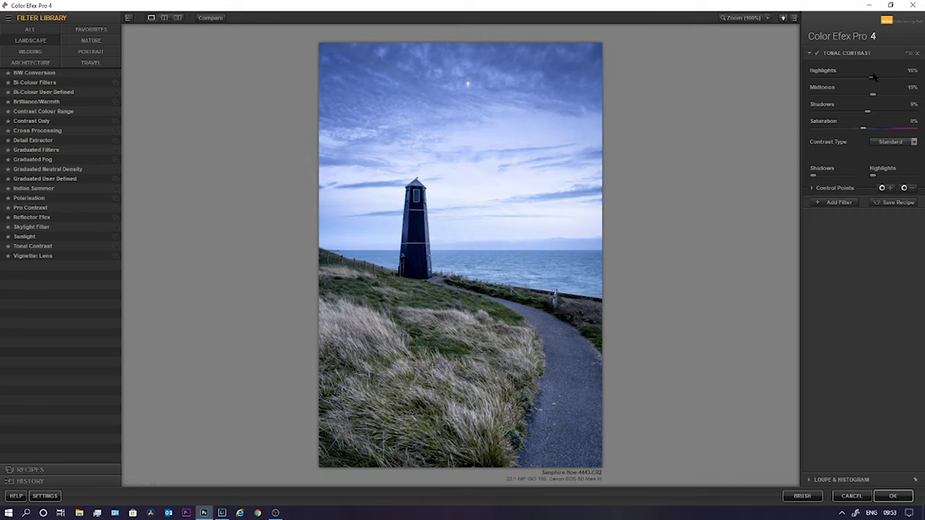
drag(874, 97, 871, 100)
click(839, 203)
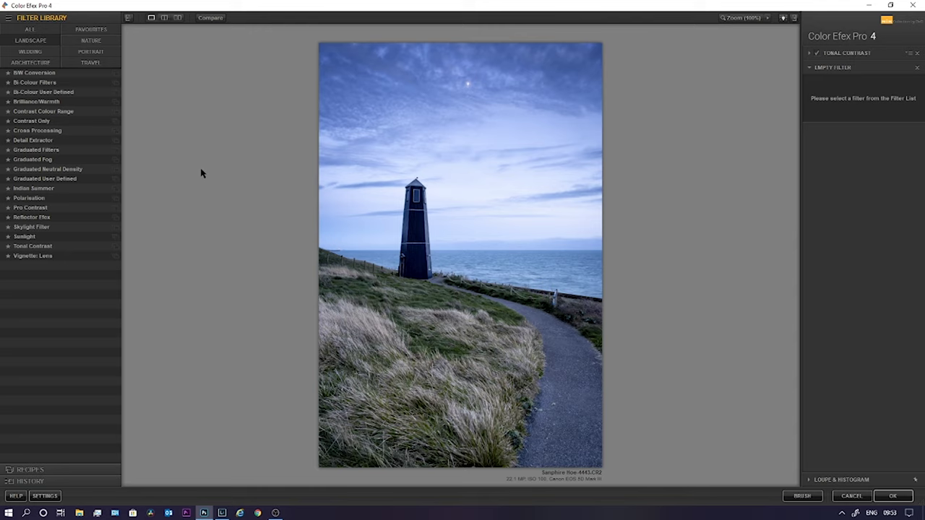
- Choose Detail Extractor for the second filter and toggle it to compare before and after
click(22, 142)
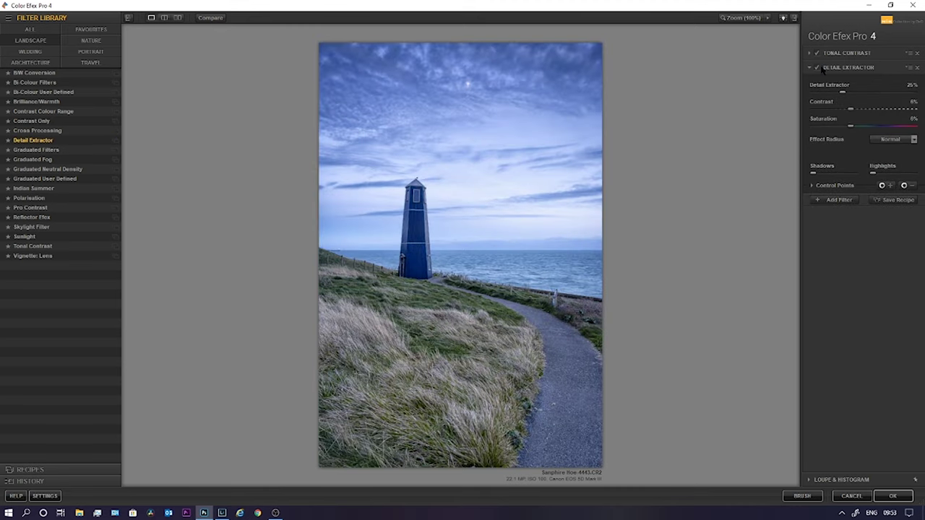
click(817, 68)
click(818, 68)
click(818, 68)
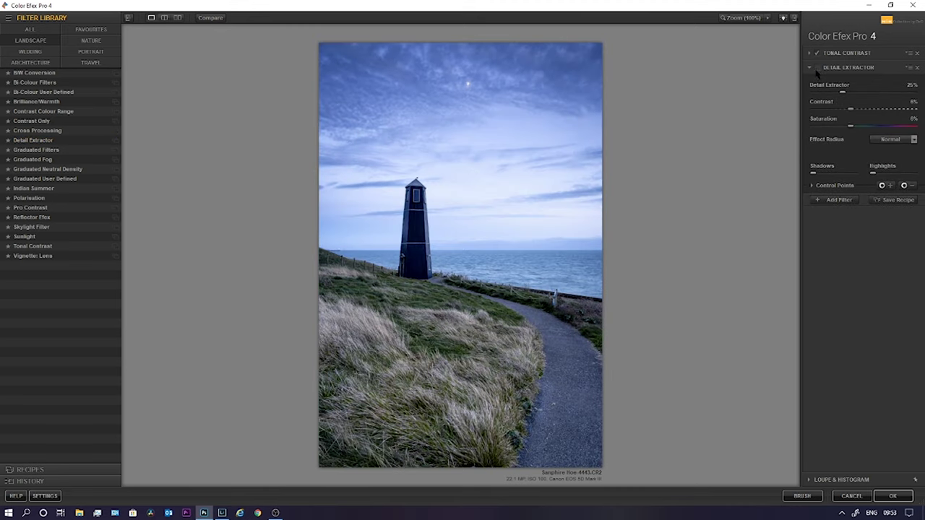
click(817, 68)
click(818, 68)
click(817, 68)
click(817, 68)
click(818, 68)
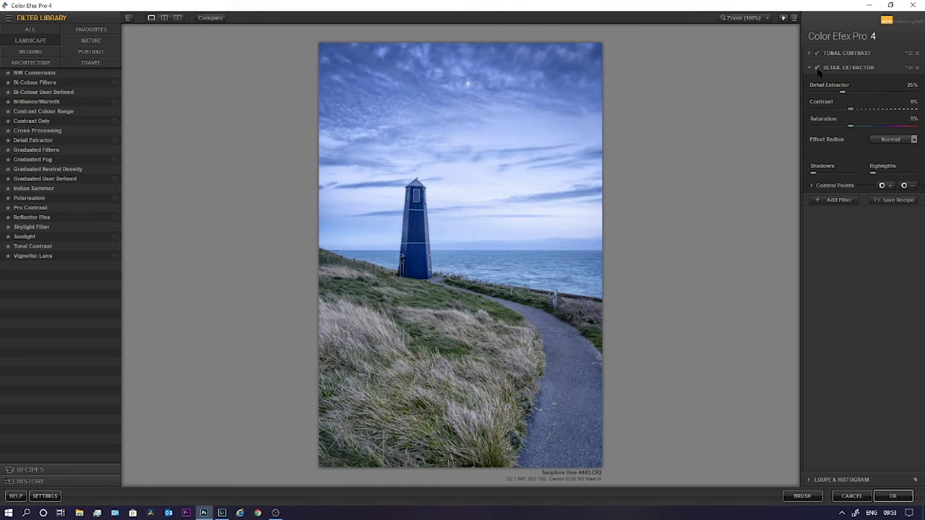
click(817, 68)
click(817, 68)
click(817, 68)
click(817, 68)
click(818, 68)
click(818, 68)
click(818, 68)
click(818, 68)
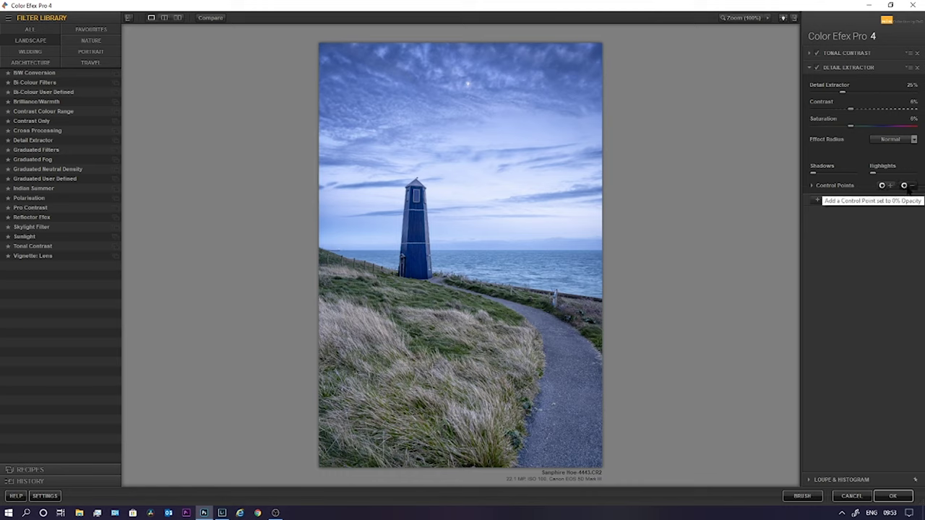
- Place zero-opacity control points on the left and lower grass to block the detail effect there
click(905, 186)
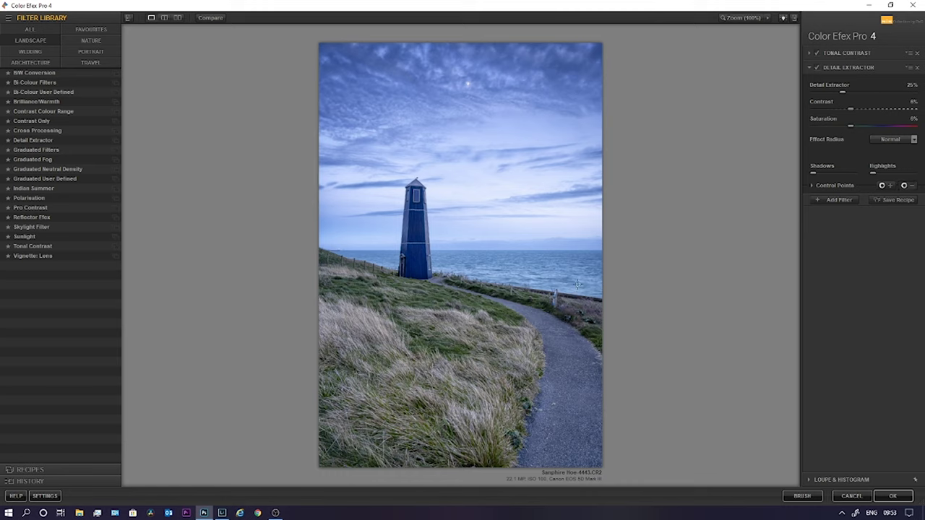
click(353, 304)
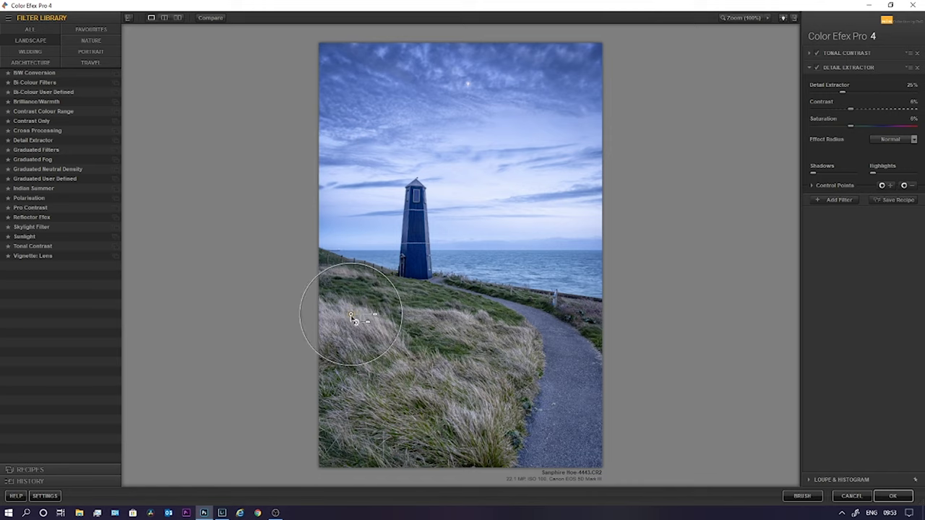
drag(384, 320, 353, 323)
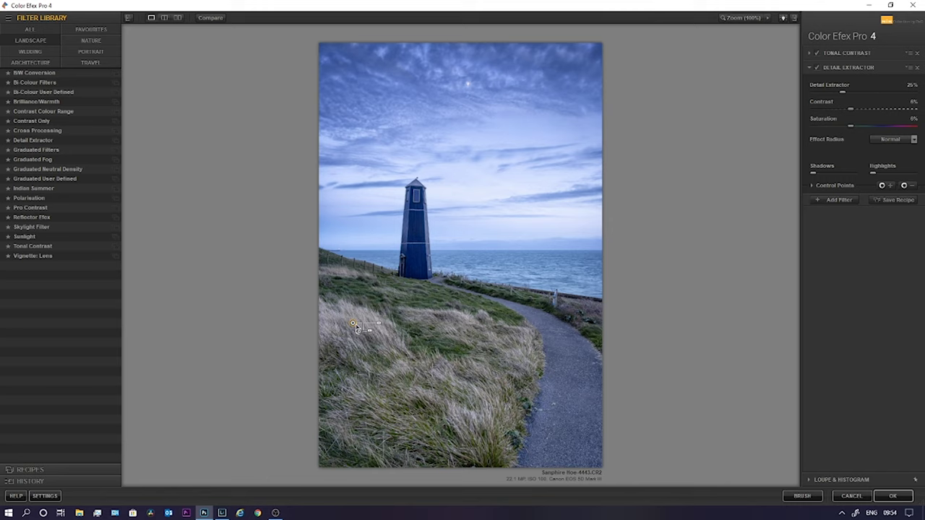
drag(356, 329, 375, 415)
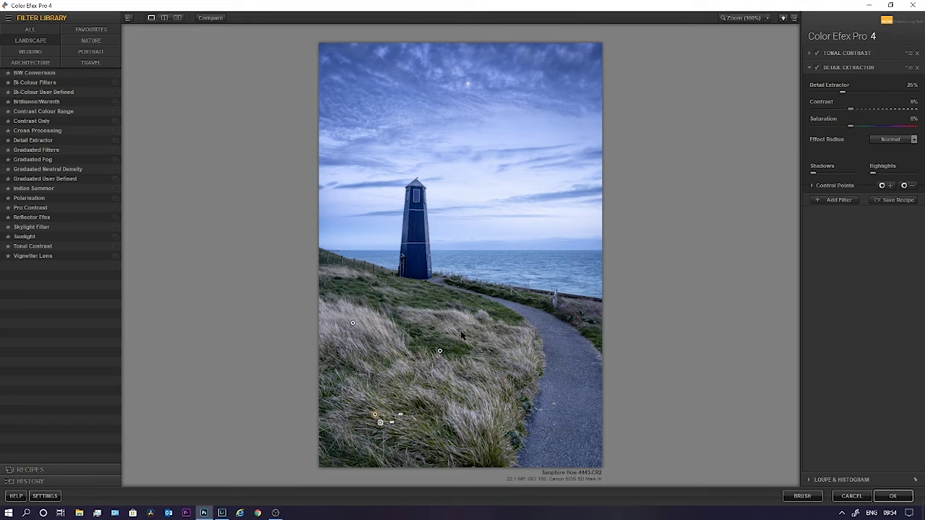
click(816, 67)
click(817, 68)
click(817, 67)
click(817, 68)
- Copy the zero-opacity control point onto the path and compare the result
drag(440, 352, 571, 370)
click(817, 68)
click(817, 68)
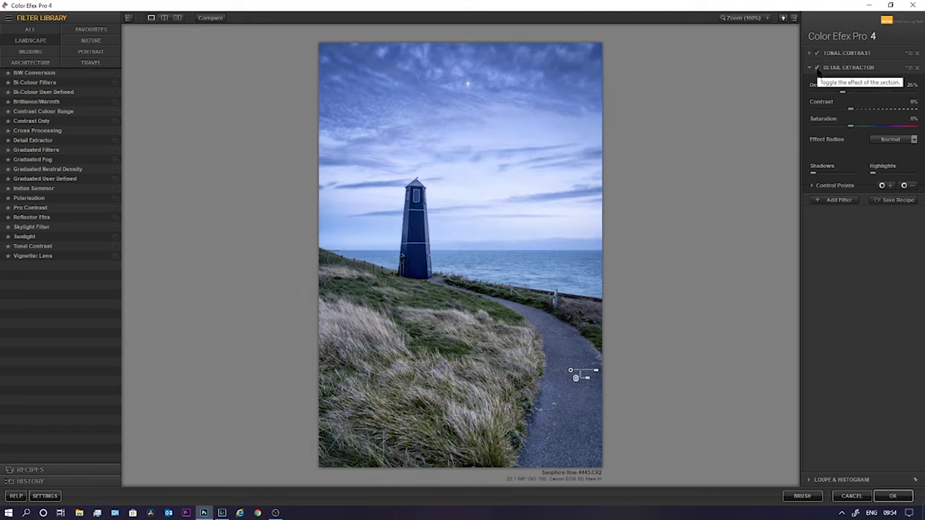
click(817, 68)
click(817, 68)
click(817, 68)
click(817, 68)
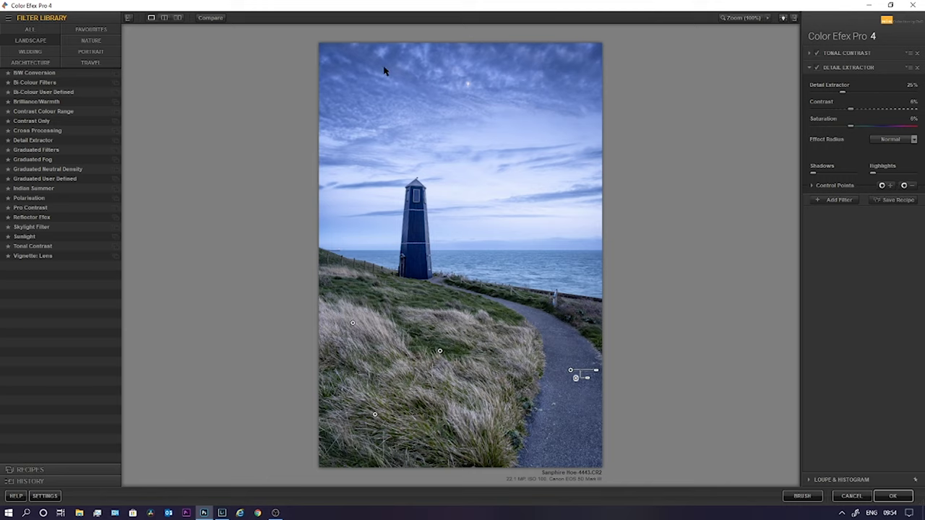
- Add a Bi-Colour Filters slot using the 05 Violet/Pink preset and compare the tint on and off
click(831, 201)
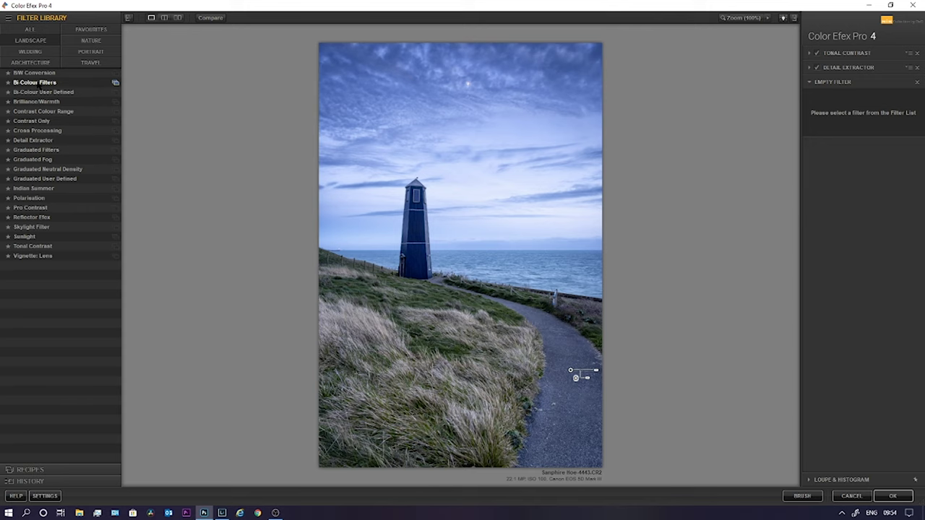
click(78, 86)
click(115, 83)
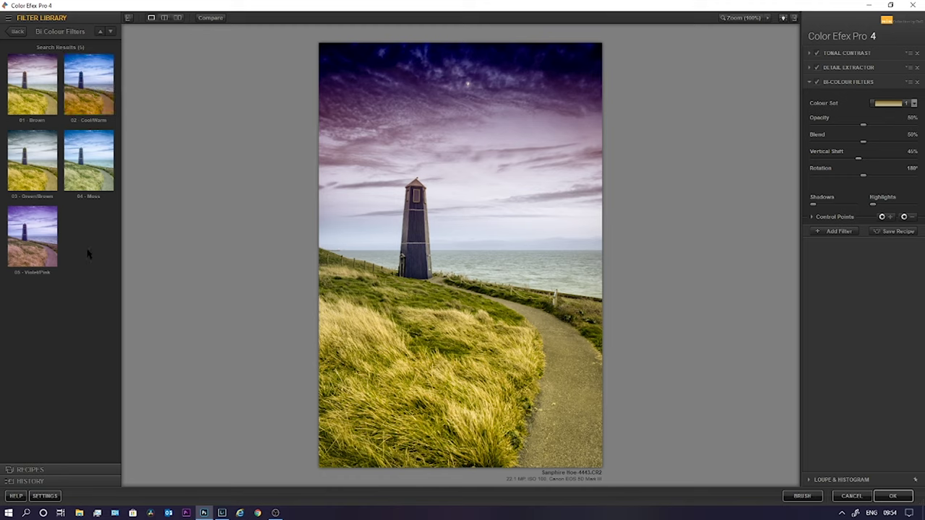
click(45, 246)
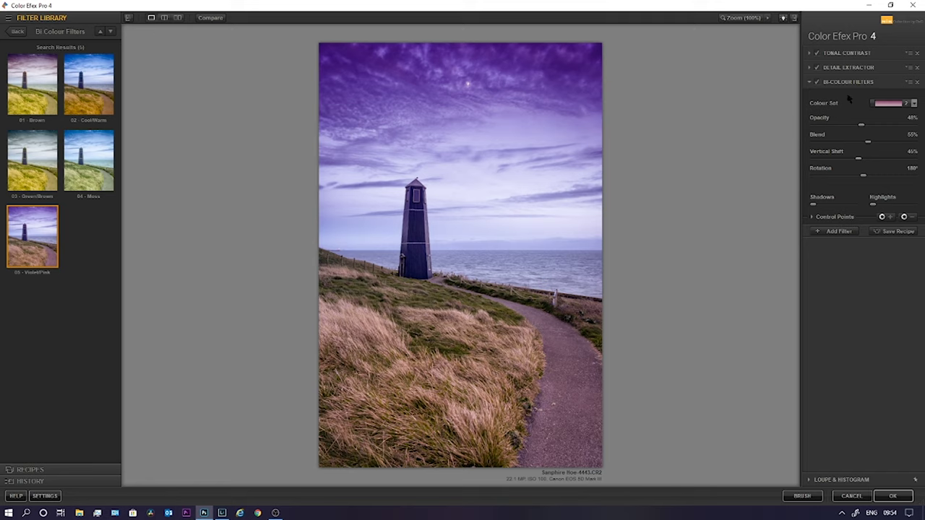
click(818, 83)
click(818, 84)
click(818, 84)
click(818, 83)
click(818, 84)
click(818, 84)
click(818, 84)
click(818, 84)
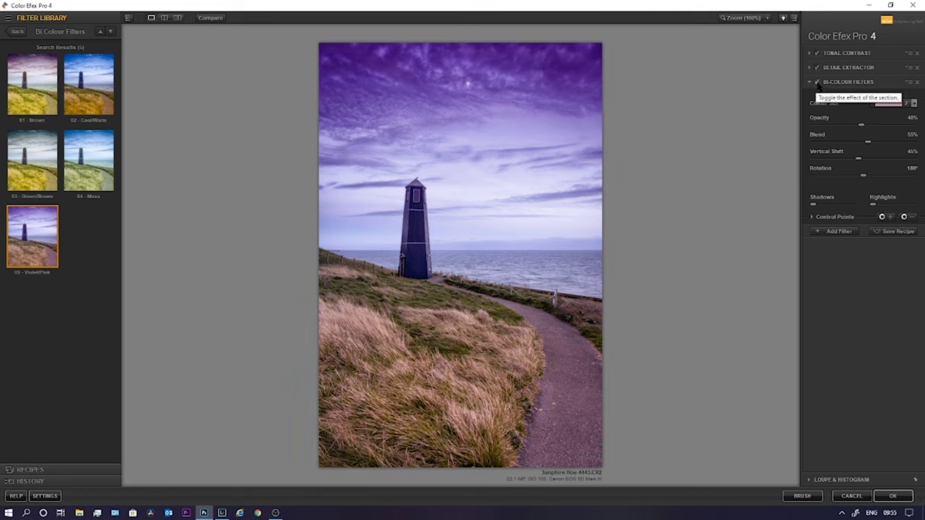
click(818, 83)
click(817, 84)
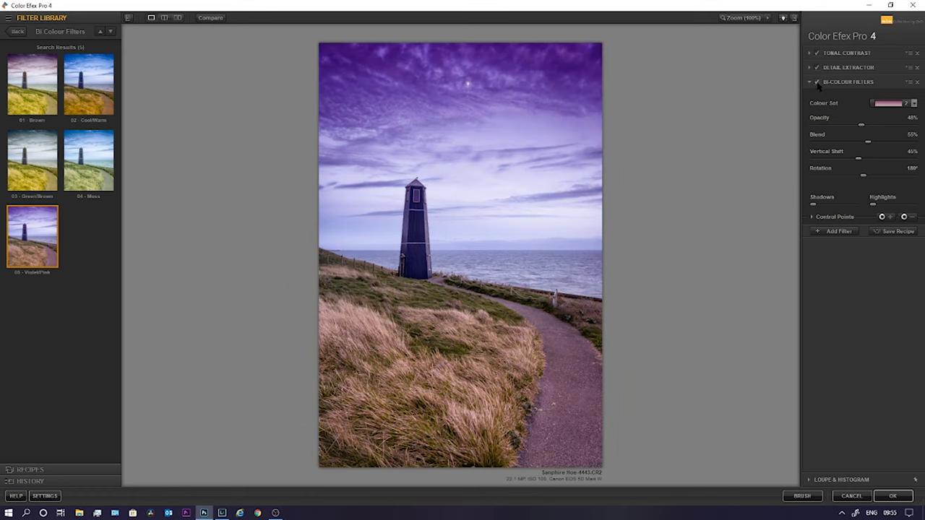
click(817, 84)
click(817, 84)
click(817, 84)
click(818, 84)
click(818, 84)
click(818, 84)
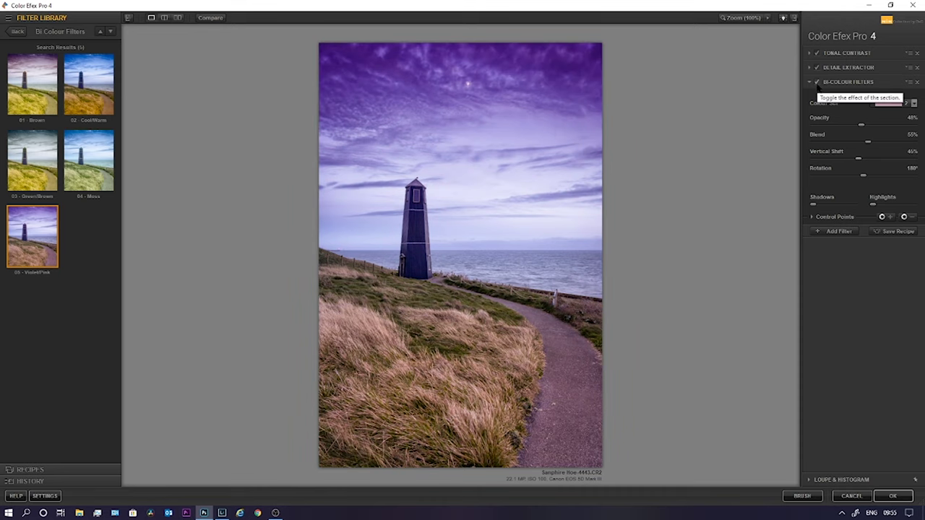
click(817, 84)
click(818, 84)
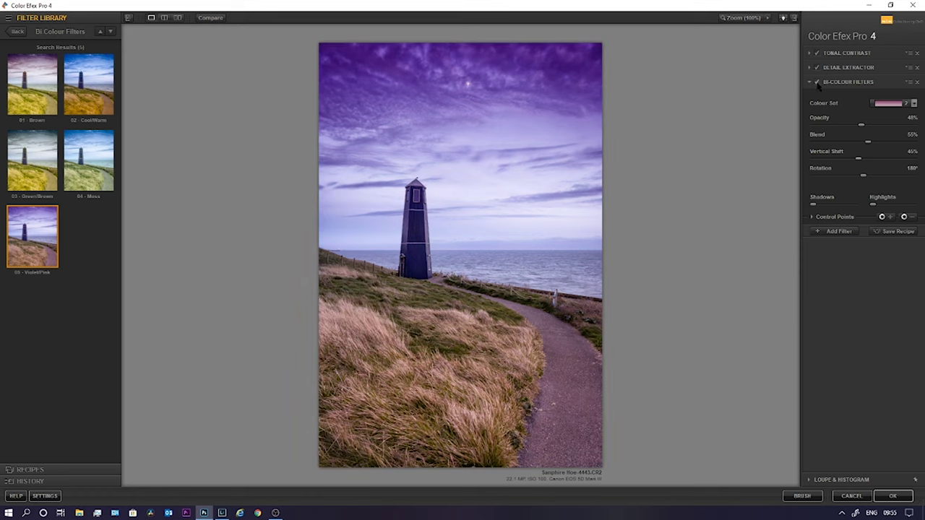
- Keep the tint off the grass with a control point, then apply the filters to Photoshop
click(905, 216)
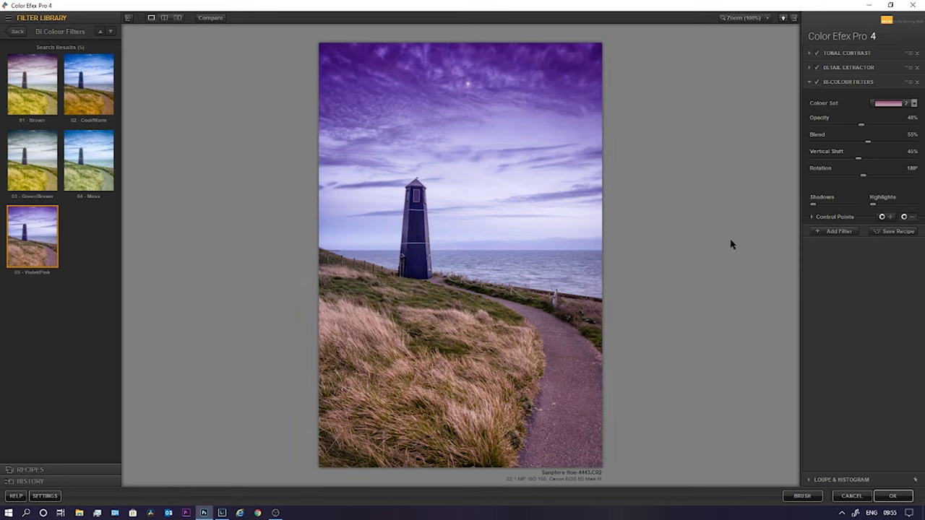
click(358, 305)
drag(360, 309, 586, 434)
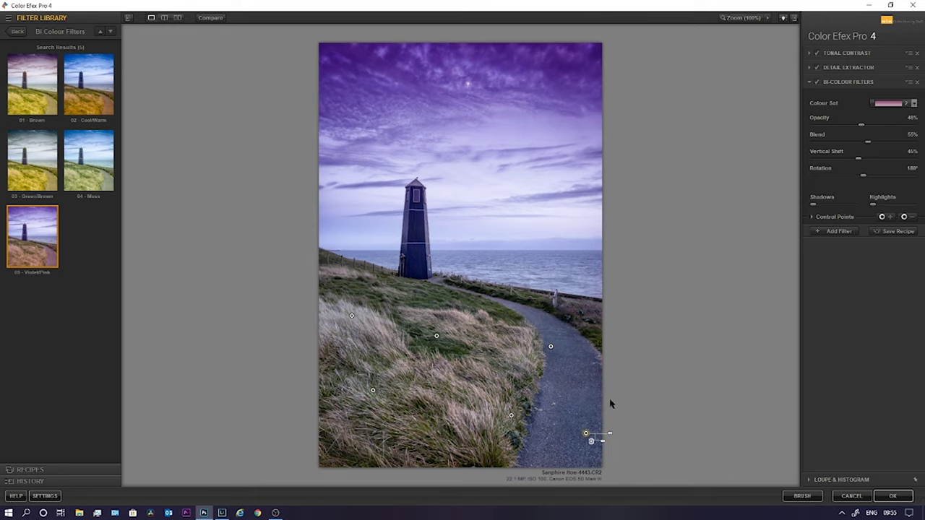
double_click(816, 81)
double_click(816, 81)
click(907, 499)
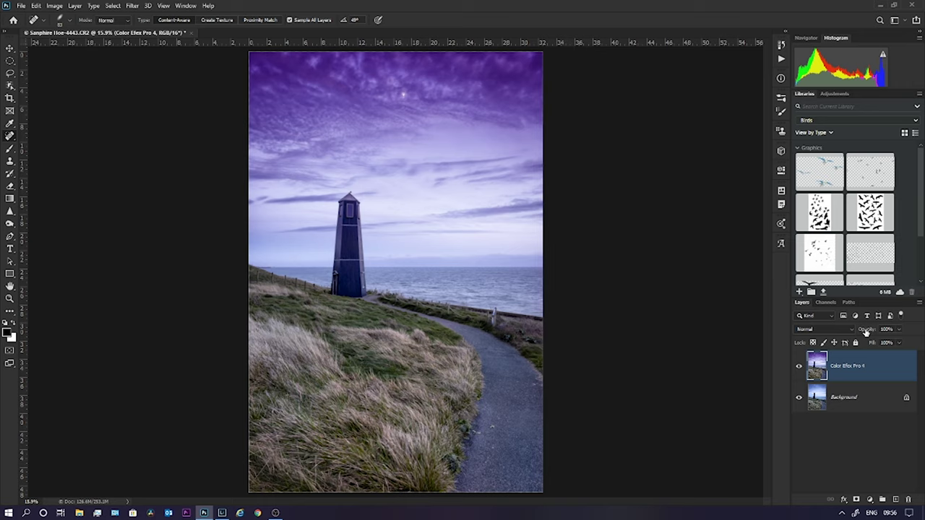
- Lower the Color Efex Pro 4 layer's opacity to 63% and toggle its visibility to compare
drag(866, 329, 838, 344)
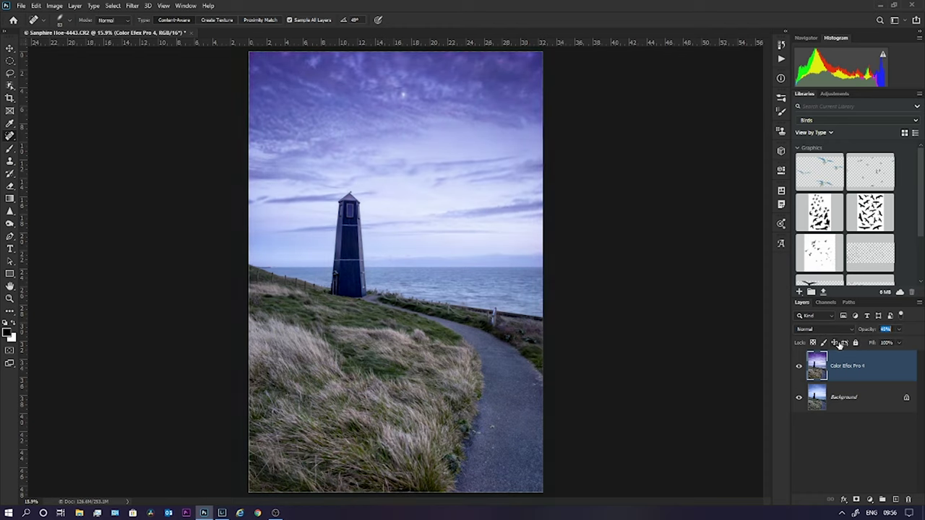
drag(840, 345, 846, 344)
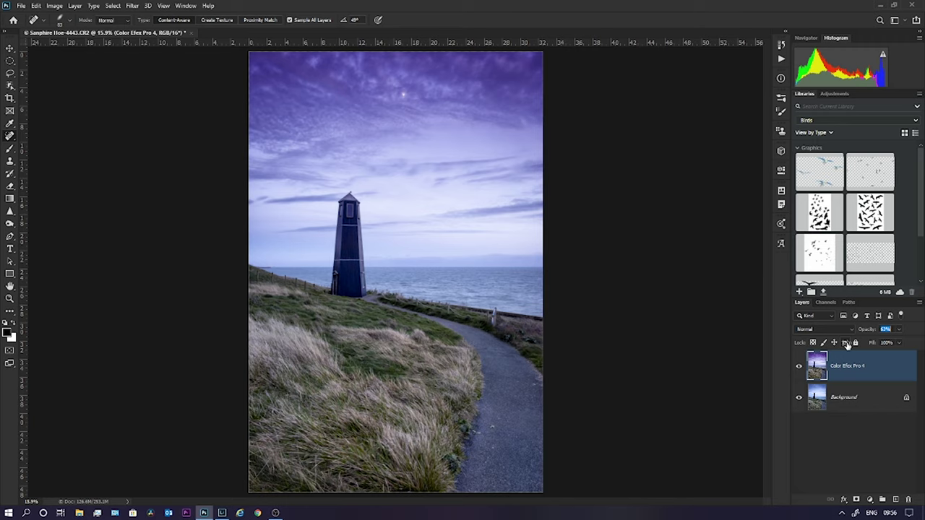
drag(847, 345, 854, 348)
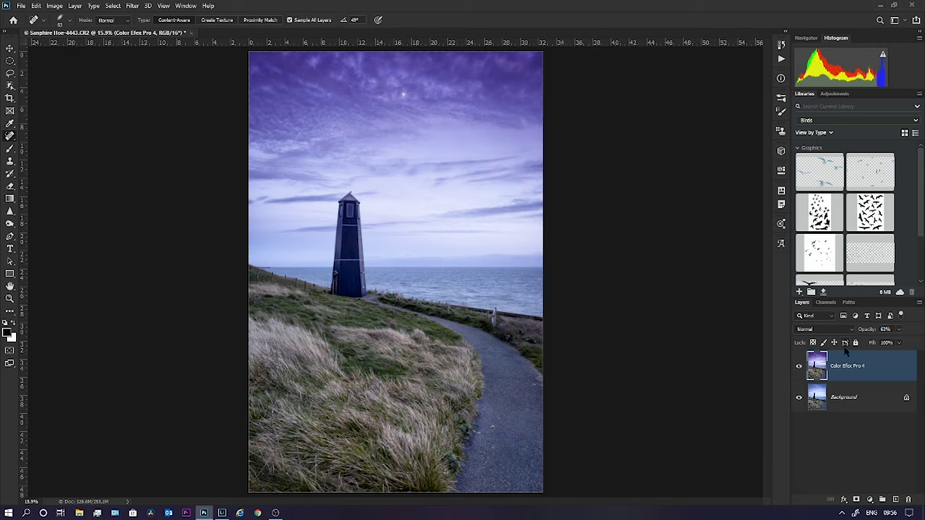
click(800, 367)
click(799, 366)
click(800, 367)
click(799, 367)
click(799, 366)
click(800, 367)
- On a new layer, place the Birds library graphic in the sky right of the tower, enlarge it and commit
drag(922, 224, 912, 267)
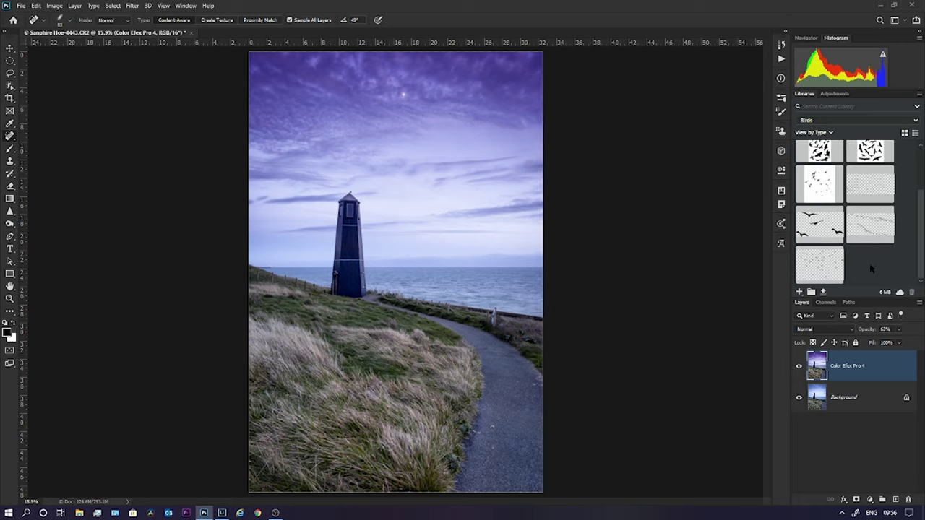
click(899, 501)
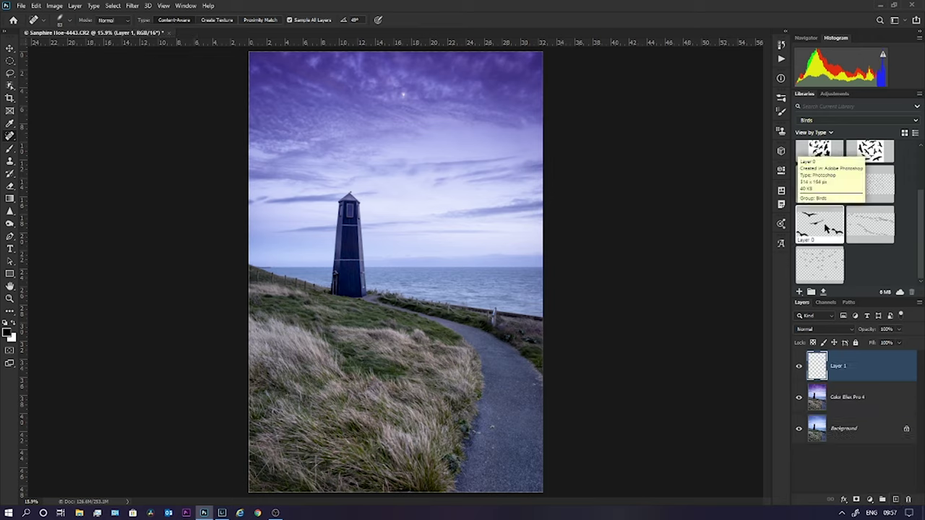
drag(828, 230, 447, 164)
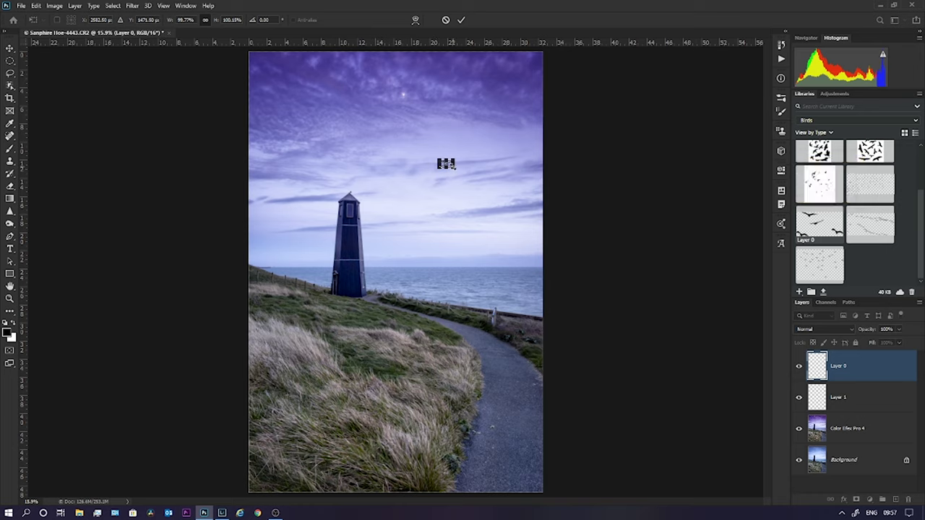
drag(454, 169, 458, 149)
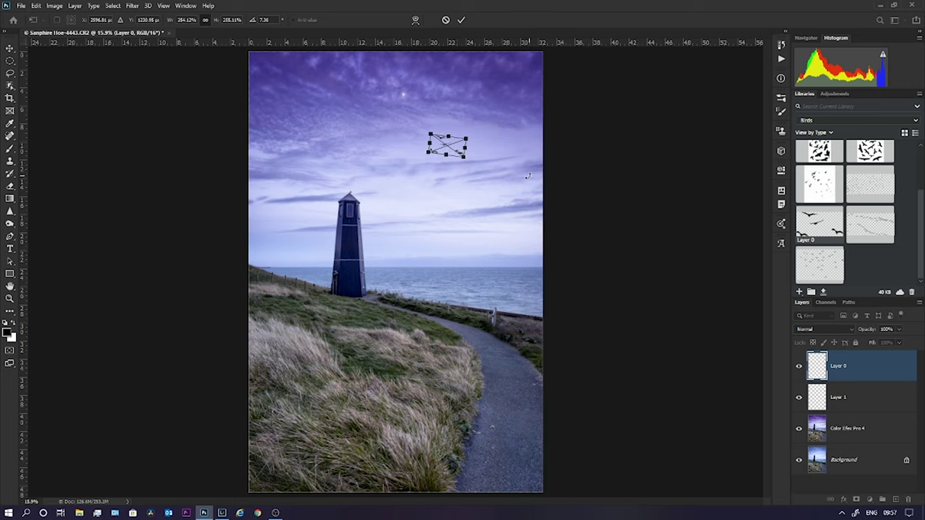
click(462, 20)
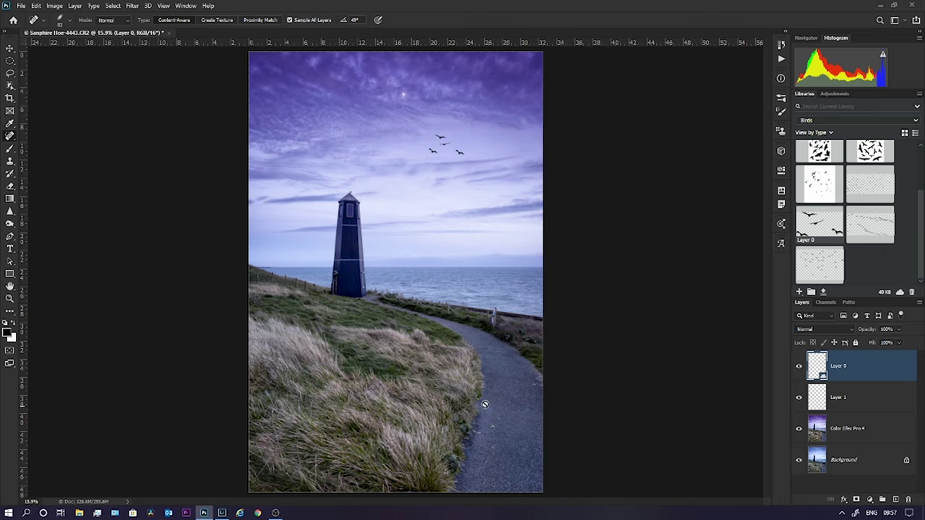
- Flatten the birds and purple sky tint layers into a single Background layer
right_click(860, 372)
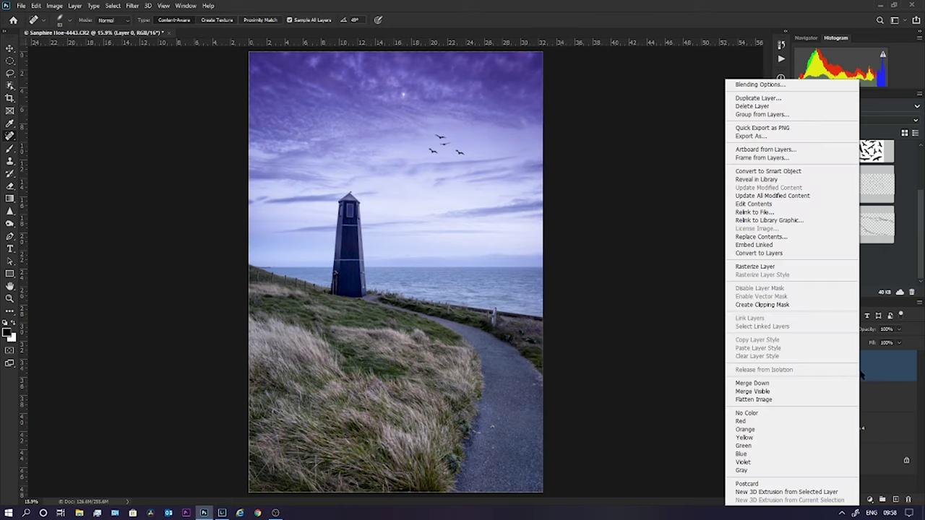
click(788, 399)
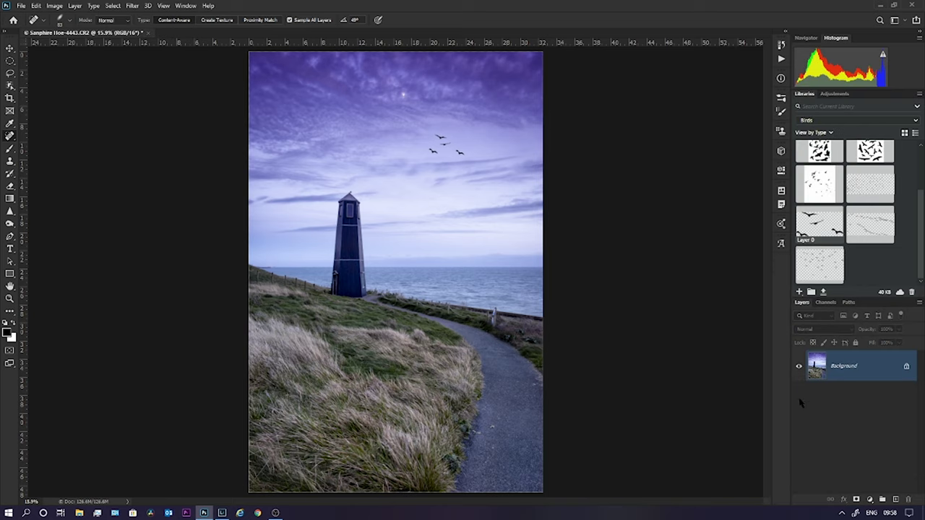